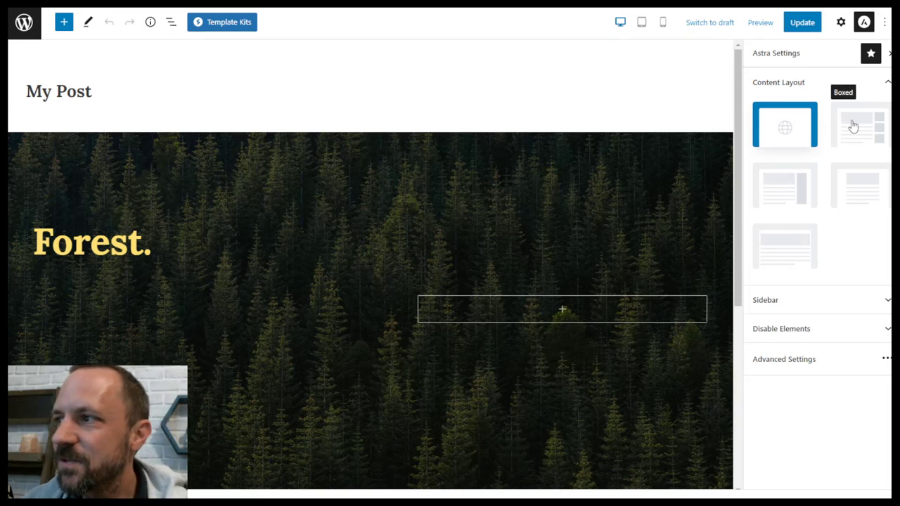
Try the Boxed, Content Boxed and Full Width layouts on My Post, then restore the Customizer default and update
left_click(849, 124)
left_click(785, 188)
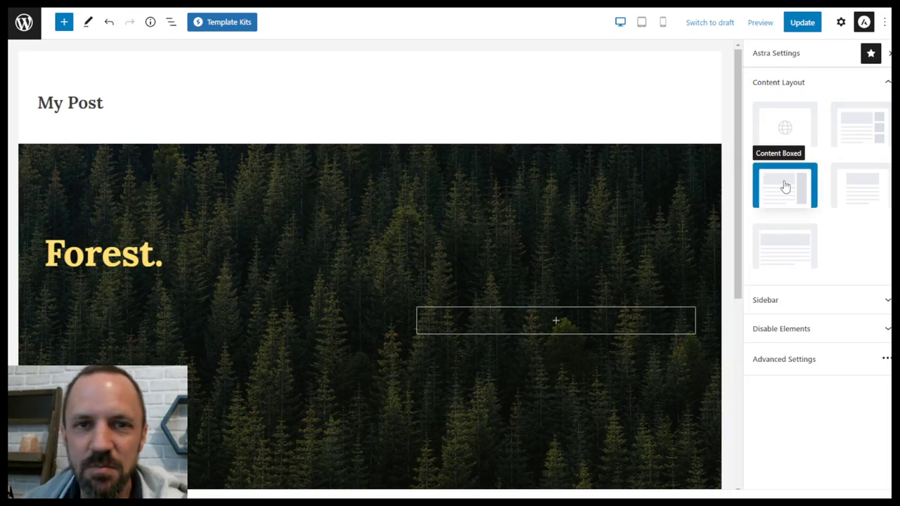
left_click(849, 197)
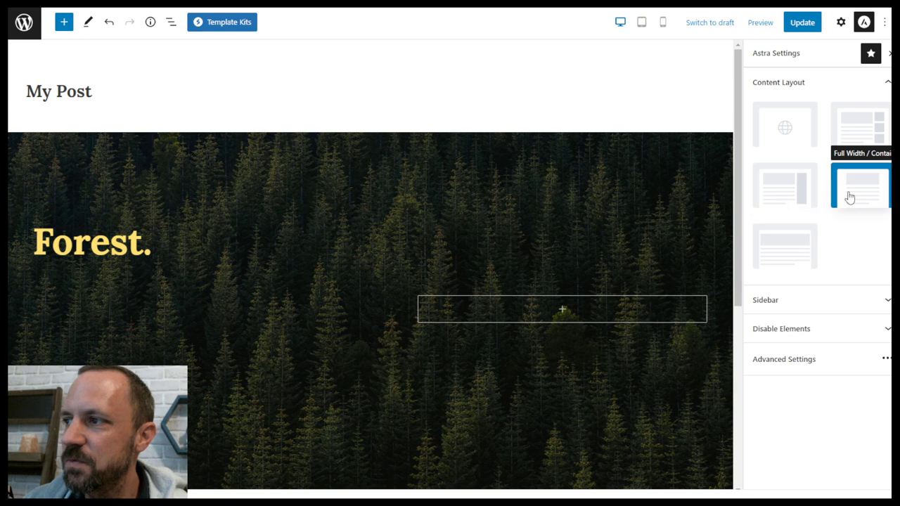
left_click(780, 239)
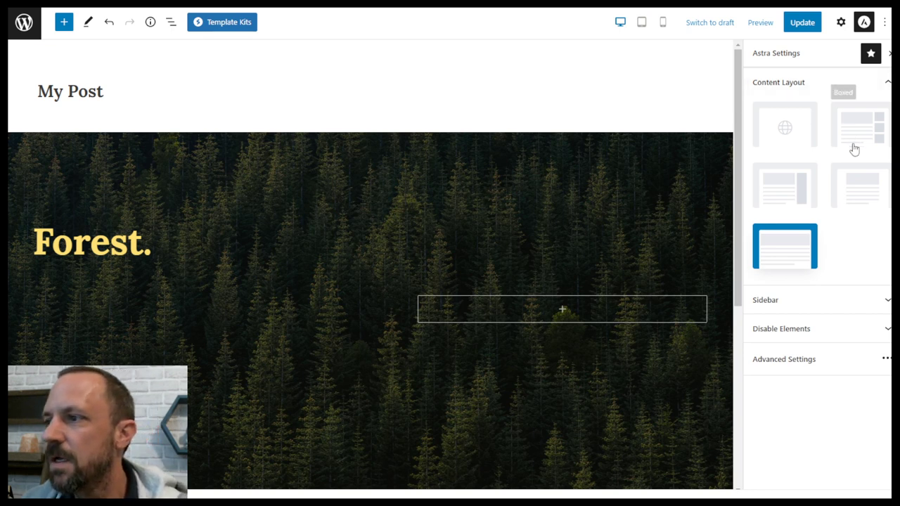
left_click(802, 135)
left_click(803, 22)
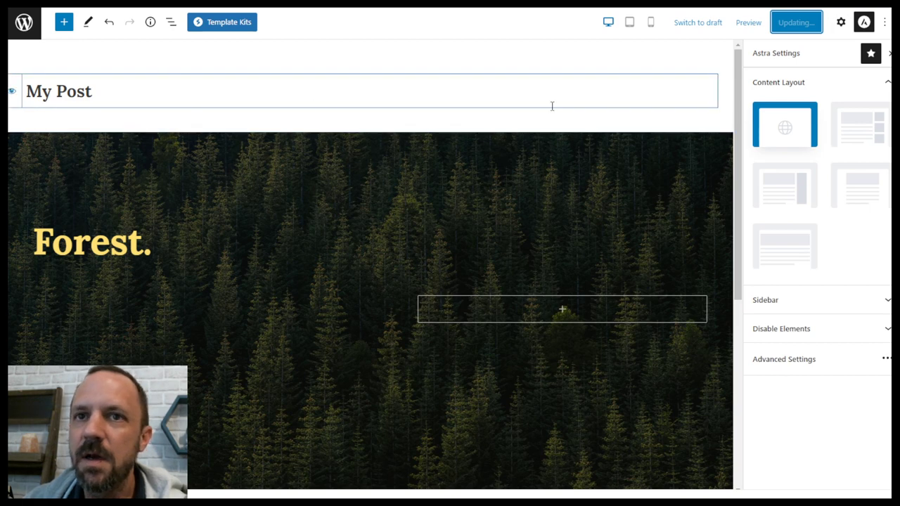
View My Post on the live site from All Posts and launch the Customizer from the admin bar
left_click(25, 24)
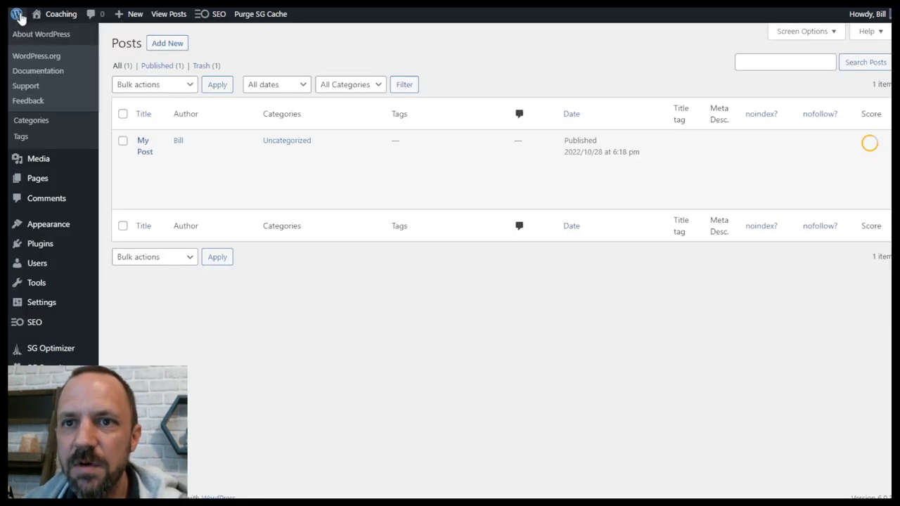
mouse_move(37, 15)
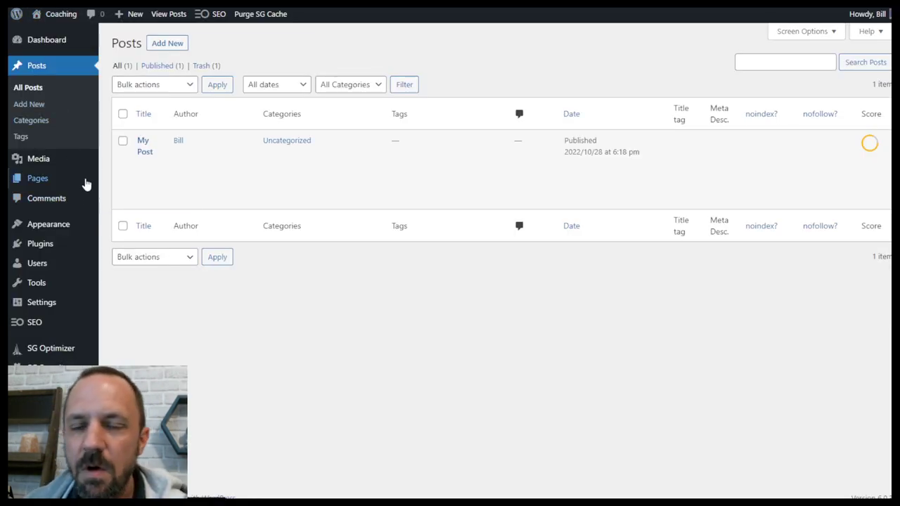
mouse_move(68, 182)
mouse_move(315, 153)
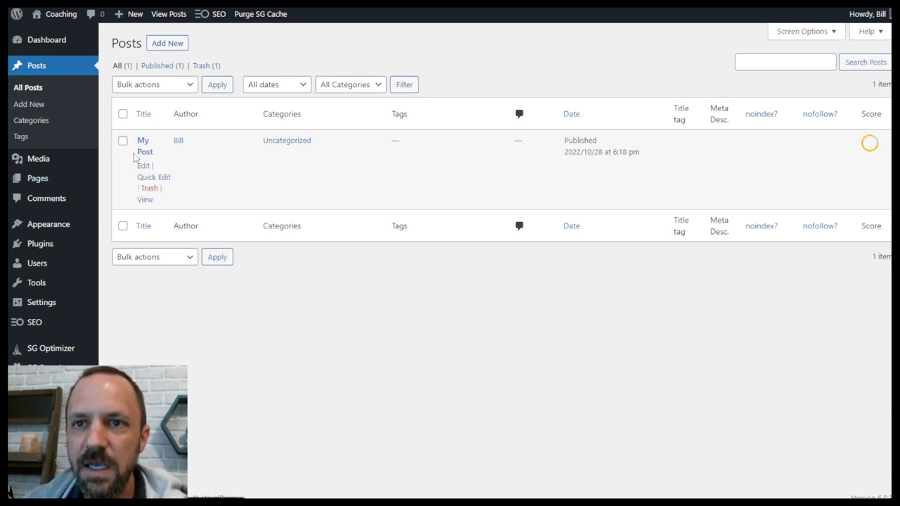
left_click(145, 200)
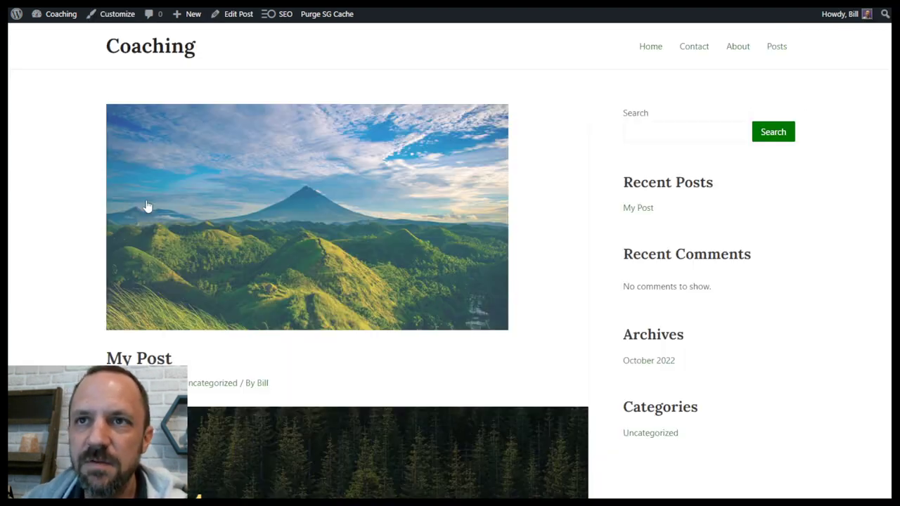
left_click(130, 18)
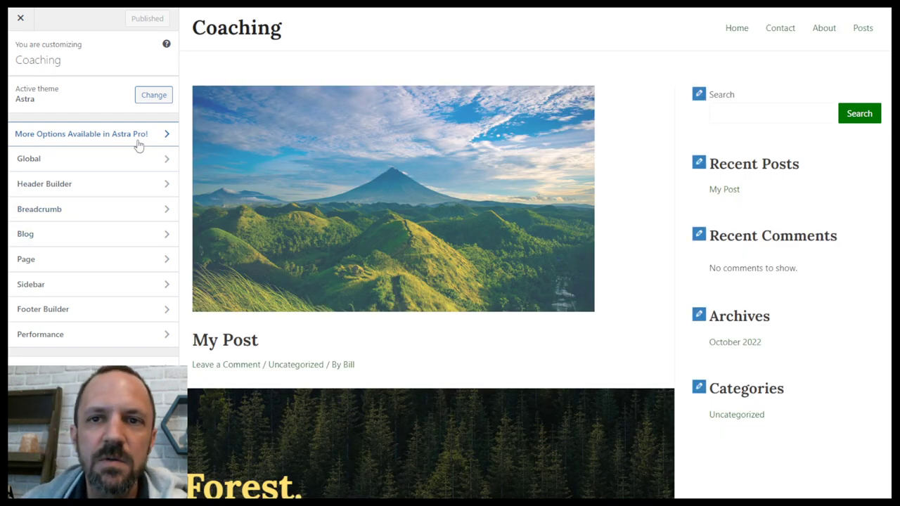
left_click(71, 162)
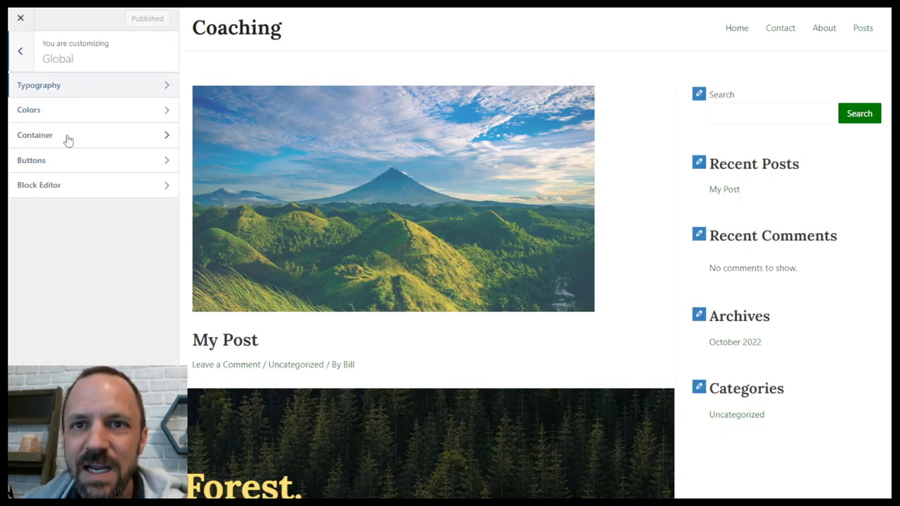
left_click(73, 141)
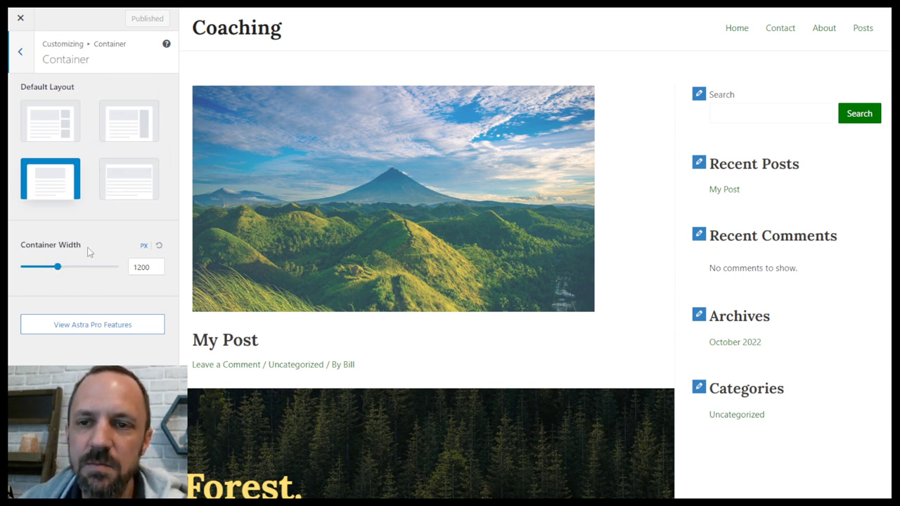
left_click(138, 267)
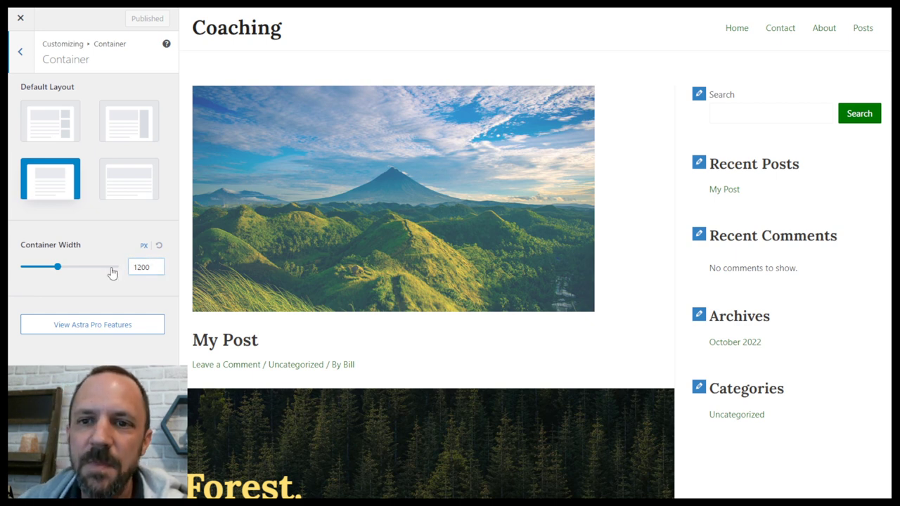
left_click(158, 266)
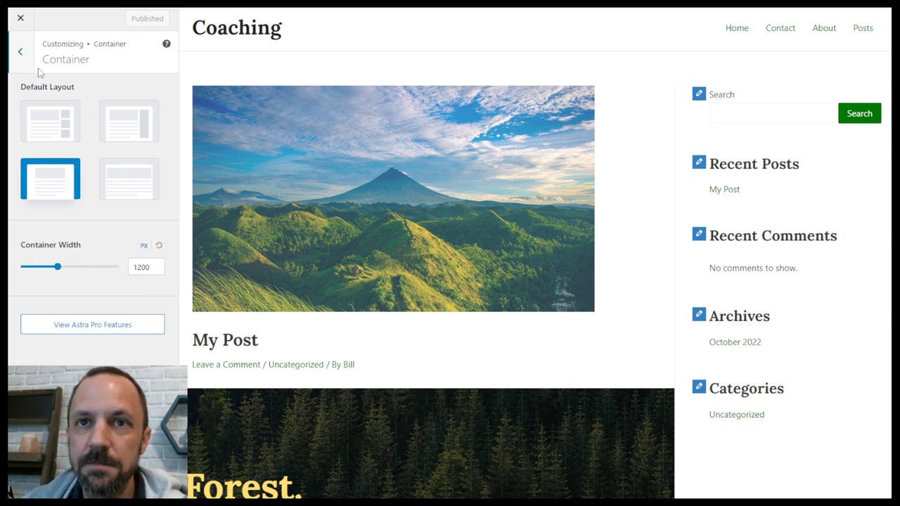
left_click(24, 56)
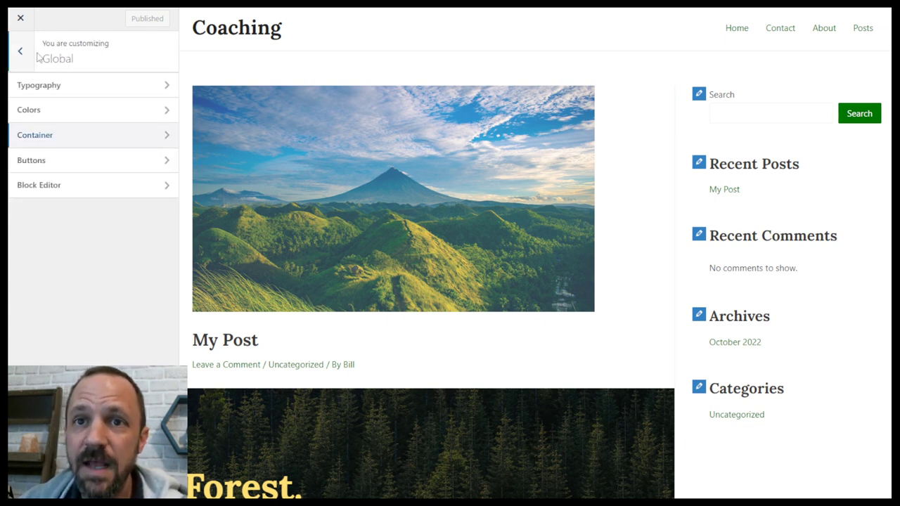
left_click(19, 55)
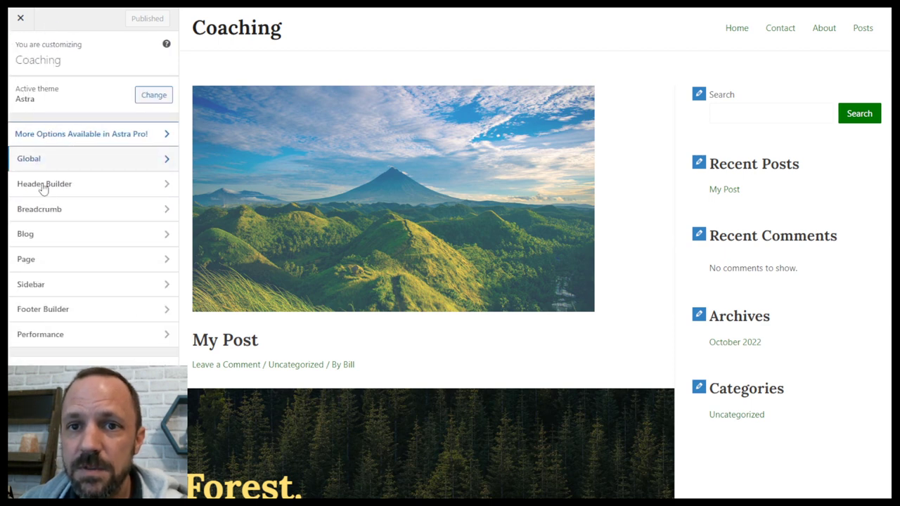
Under Blog > Single Post, set the container layout to Boxed and check the preview
left_click(34, 235)
left_click(56, 114)
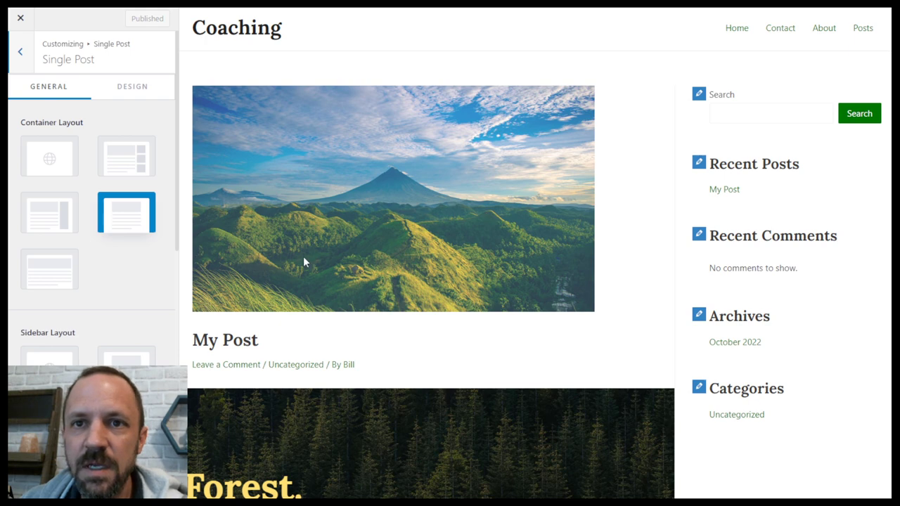
left_click(136, 156)
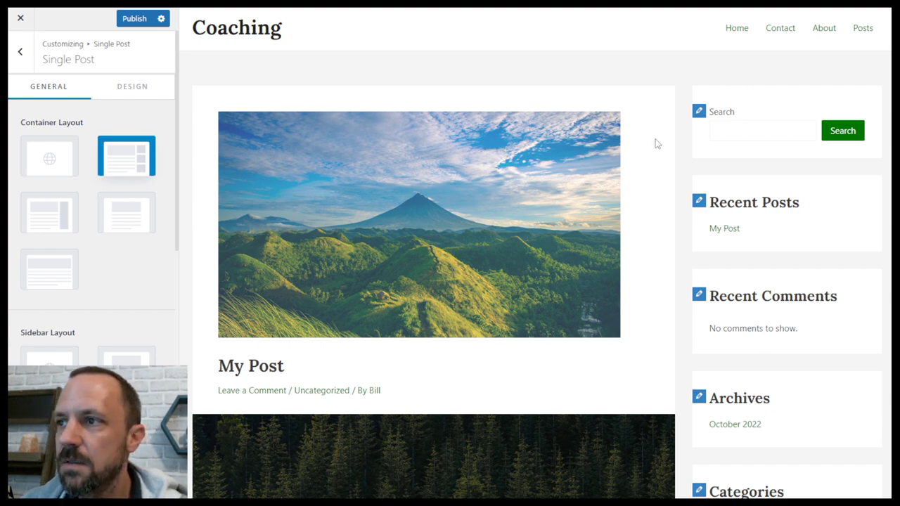
scroll(655, 143, "down", 10)
scroll(616, 213, "up", 4)
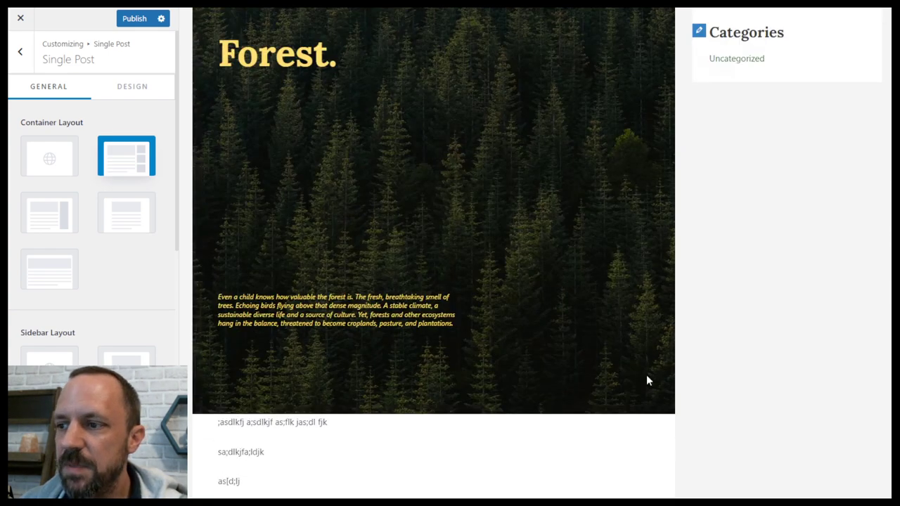
scroll(636, 372, "down", 2)
scroll(461, 316, "up", 10)
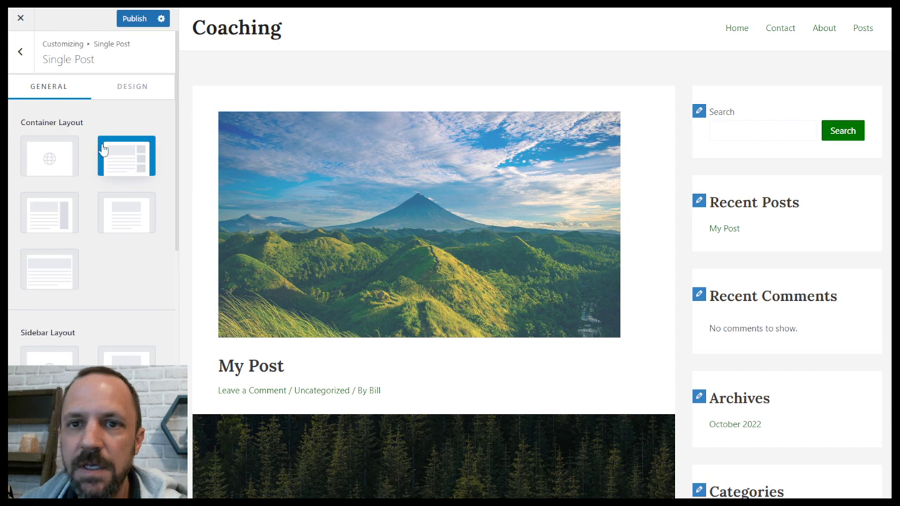
Switch the single post container layout to Content Boxed and review the My Post preview
left_click(42, 219)
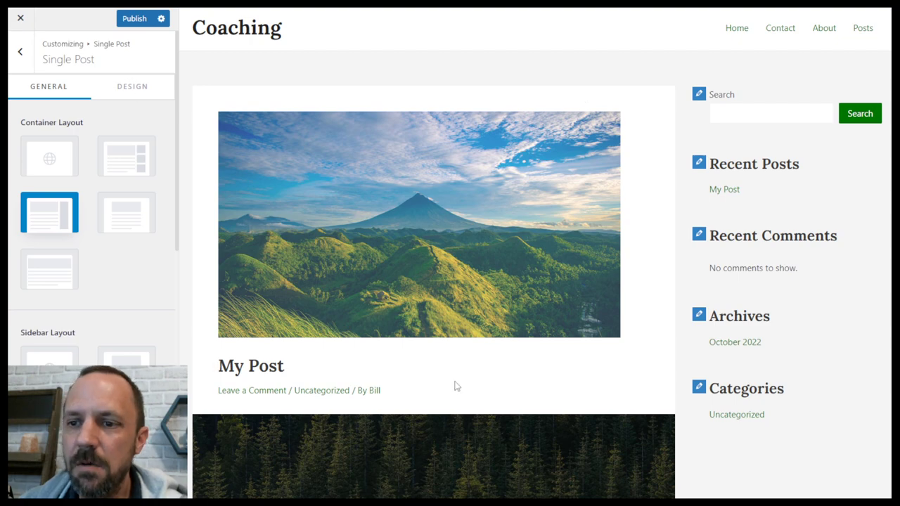
scroll(465, 309, "down", 12)
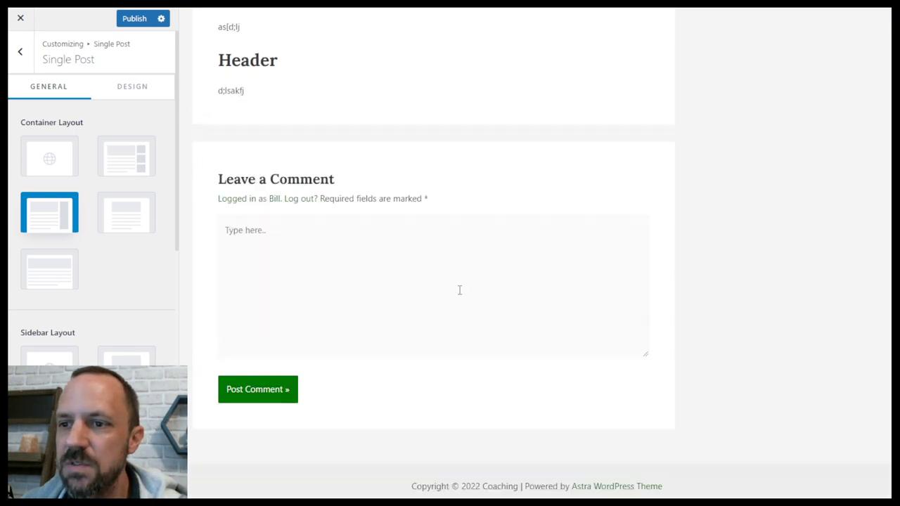
scroll(352, 344, "up", 5)
scroll(461, 337, "up", 8)
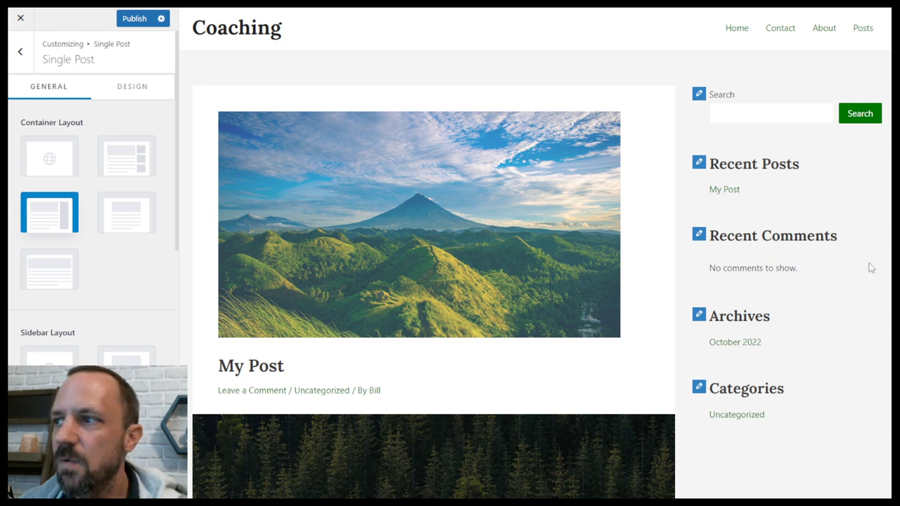
Try Full Width / Contained for single posts, then settle on Full Width / Stretched
left_click(120, 217)
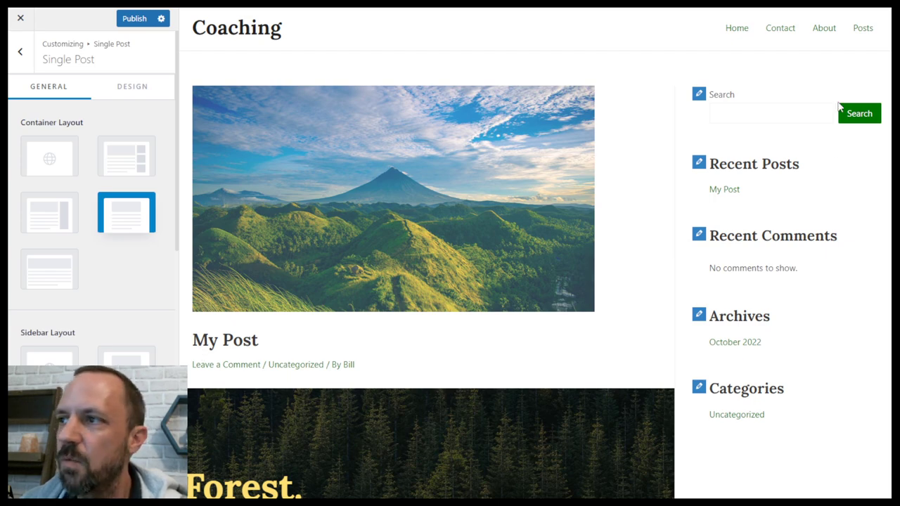
scroll(384, 247, "down", 10)
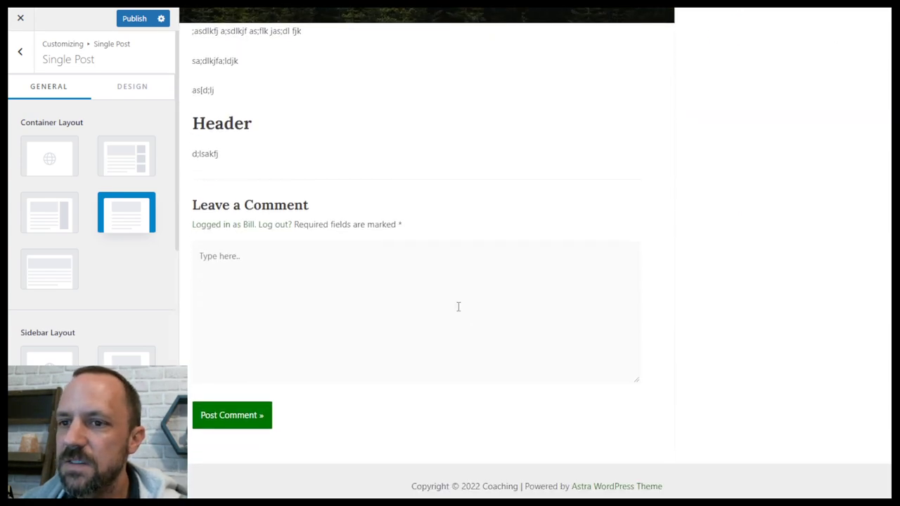
scroll(491, 341, "up", 4)
scroll(491, 340, "up", 6)
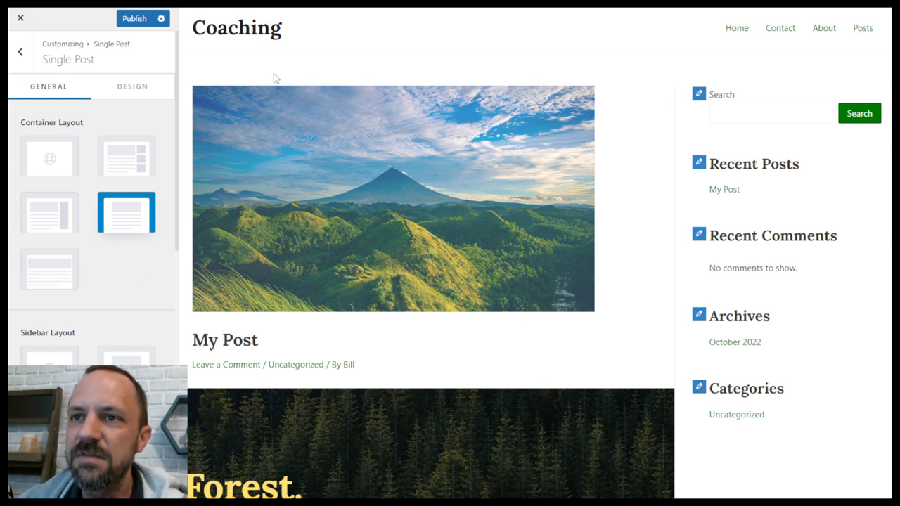
left_click(31, 270)
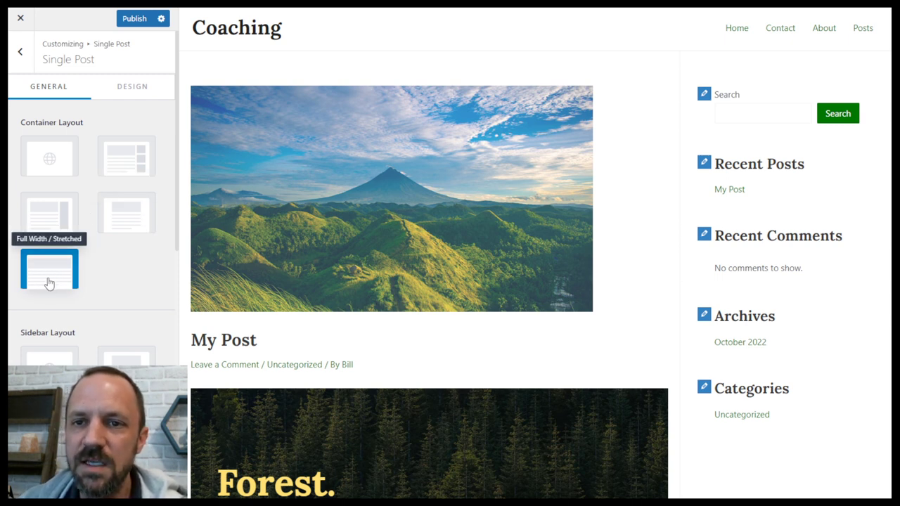
Publish Full Width / Contained for single posts and close the Customizer back to My Post
left_click(139, 217)
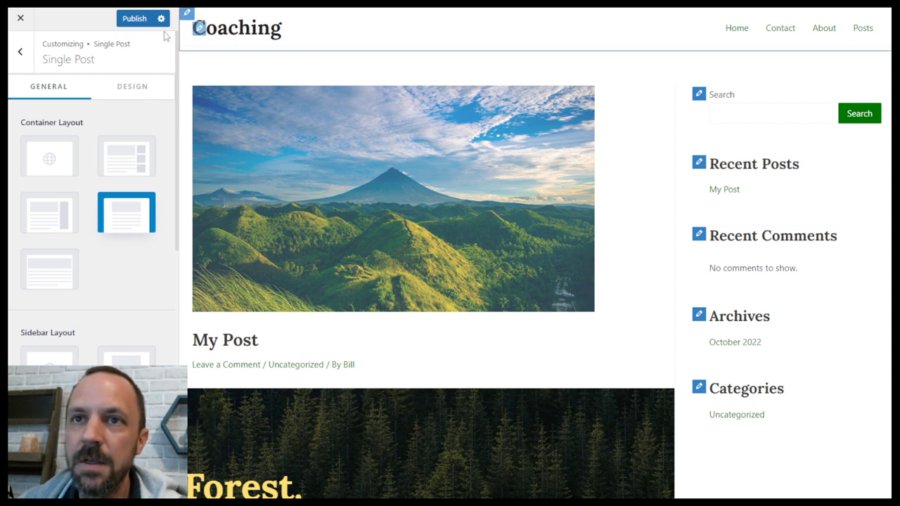
left_click(135, 19)
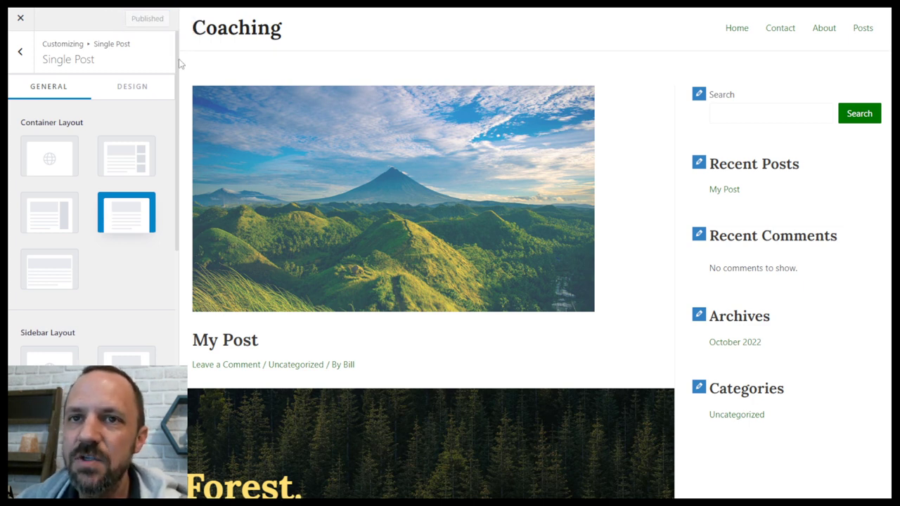
left_click(21, 52)
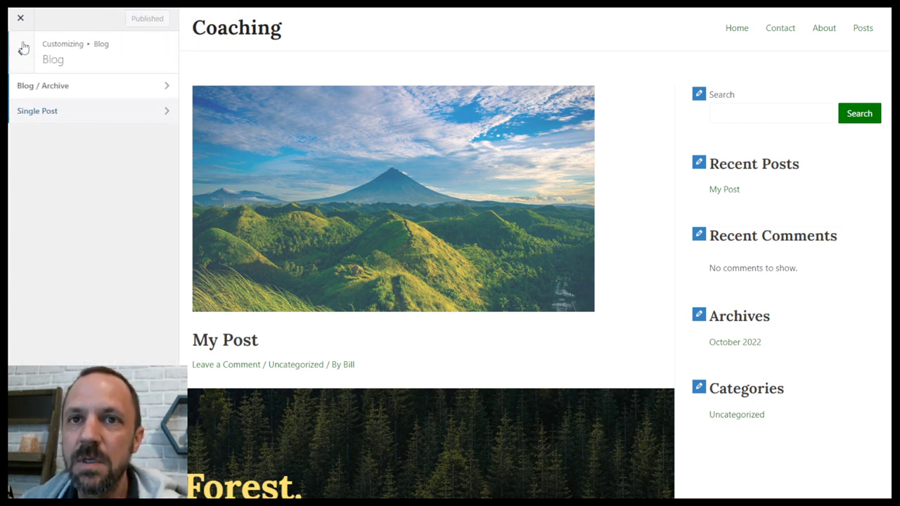
left_click(20, 52)
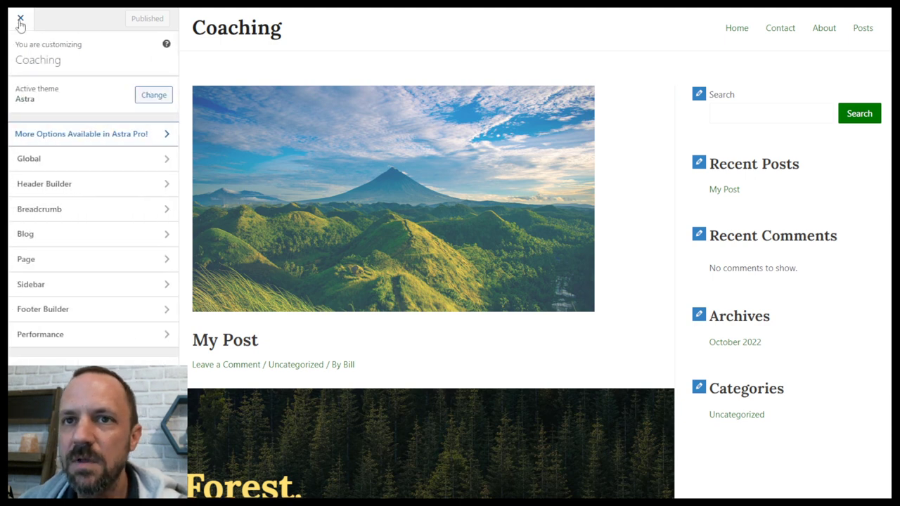
left_click(20, 19)
mouse_move(54, 18)
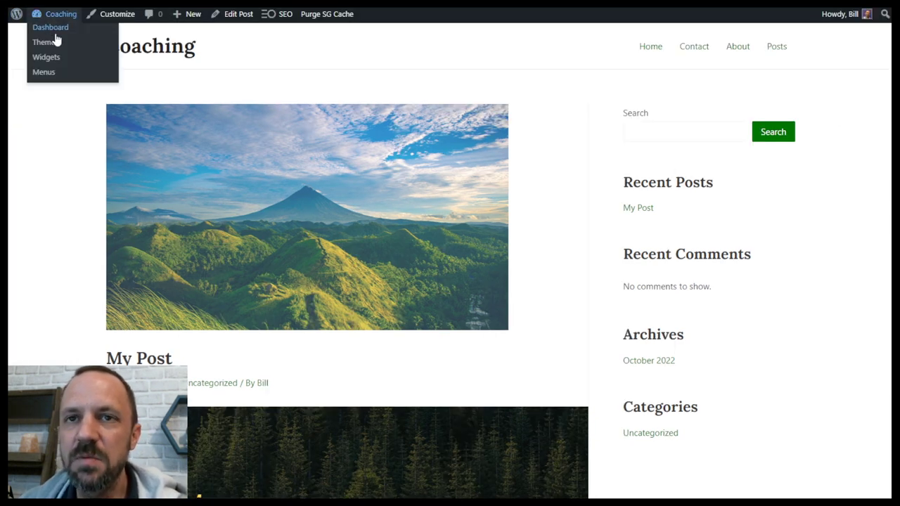
View the Posts page from the admin Pages list, then customize it and go to Blog settings
left_click(55, 31)
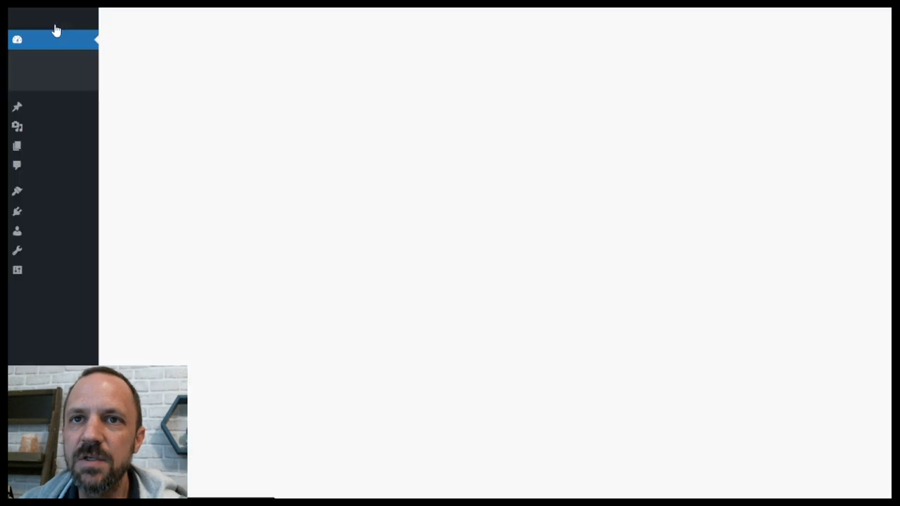
mouse_move(39, 136)
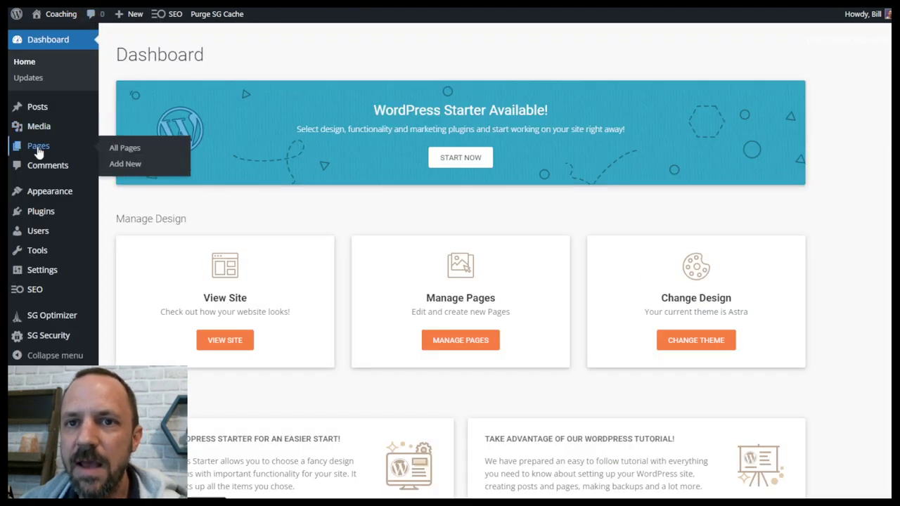
left_click(38, 147)
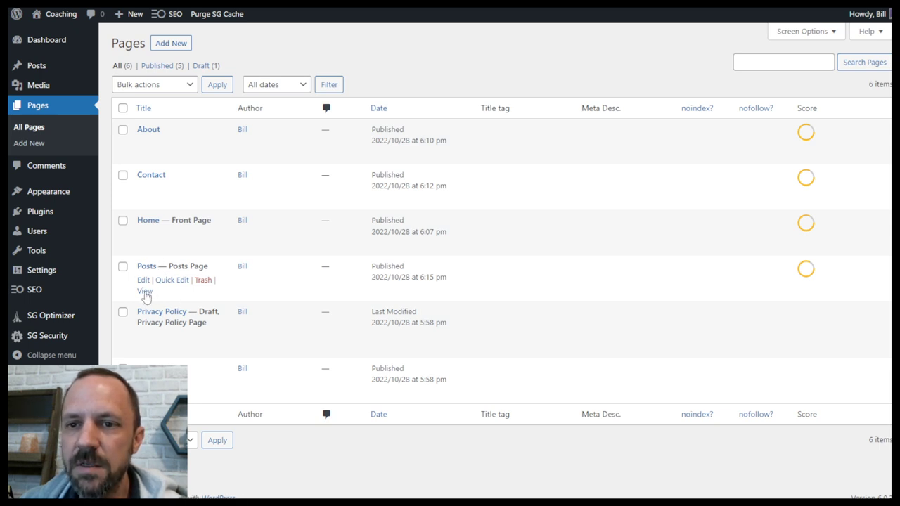
left_click(145, 291)
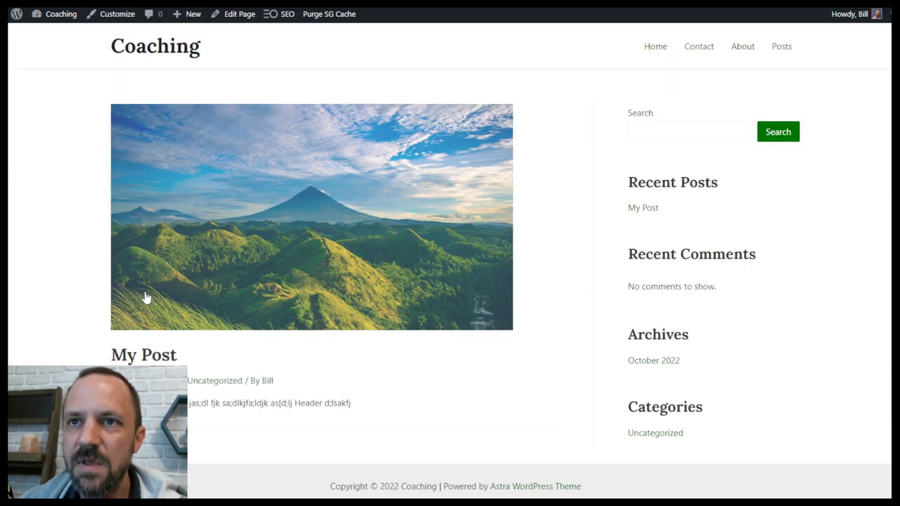
left_click(117, 15)
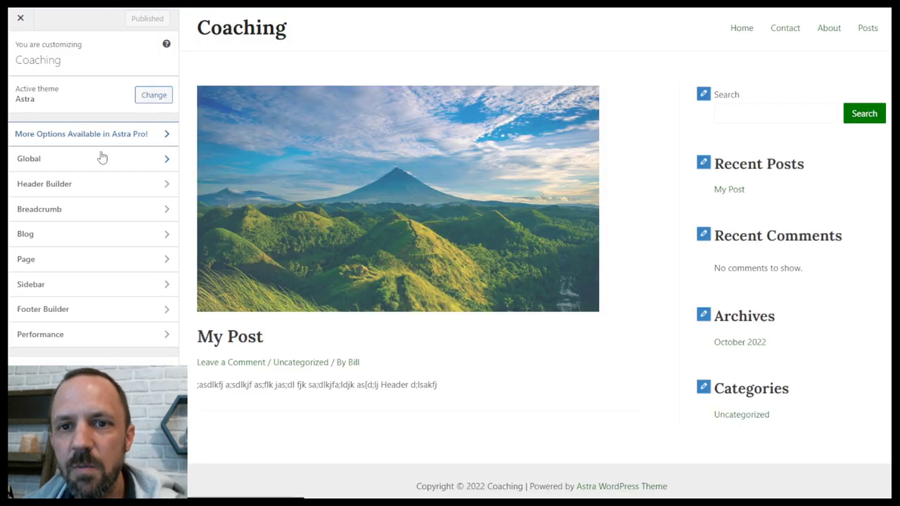
left_click(69, 236)
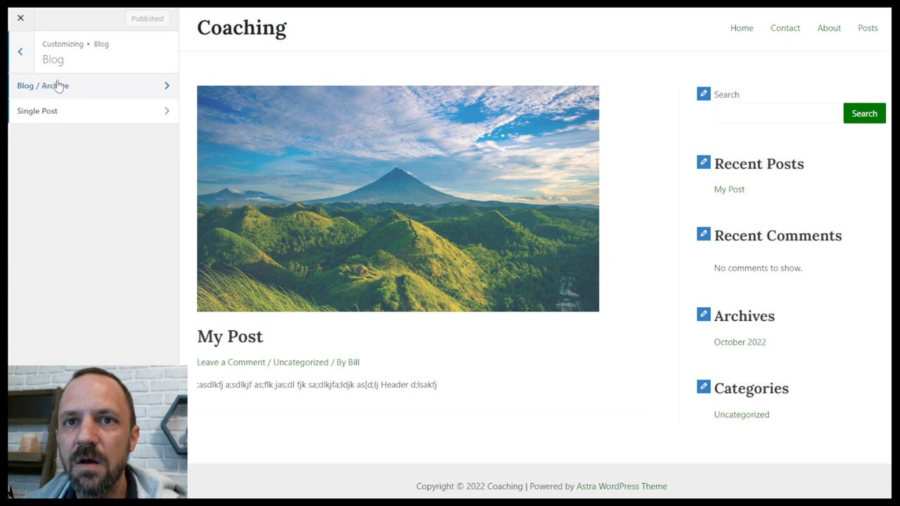
Compare Boxed, Content Boxed and Full Width / Contained on Blog / Archive, then publish Full Width / Contained
left_click(68, 87)
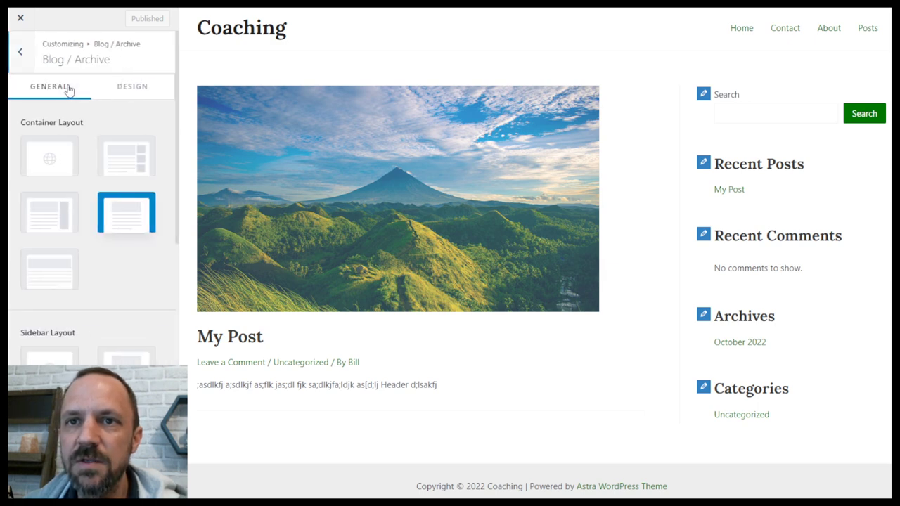
left_click(131, 159)
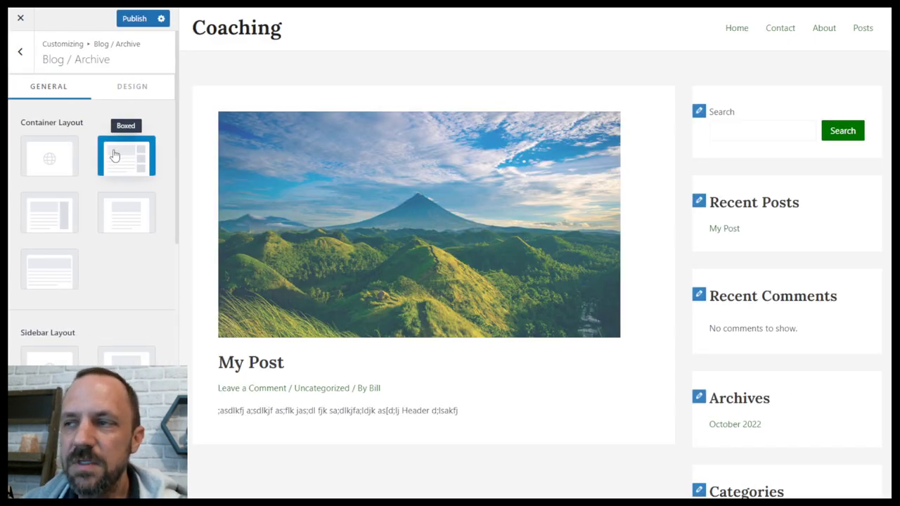
left_click(55, 214)
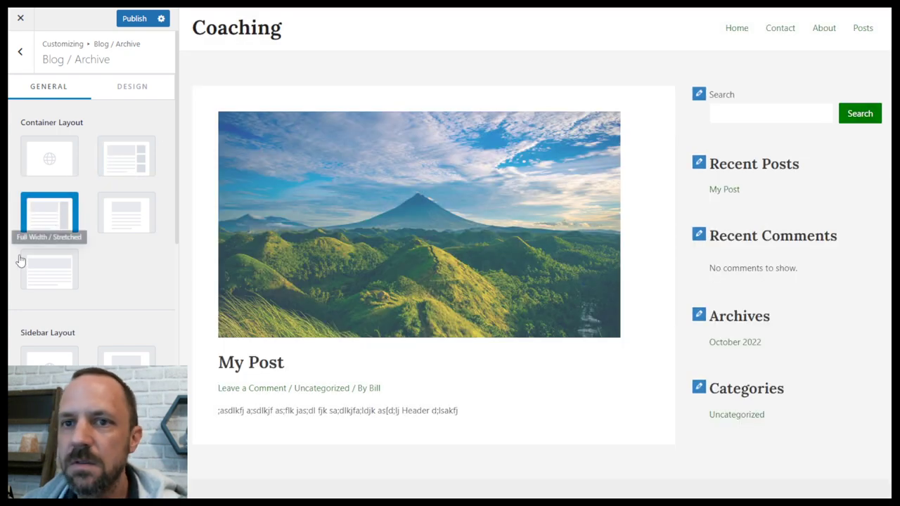
left_click(131, 207)
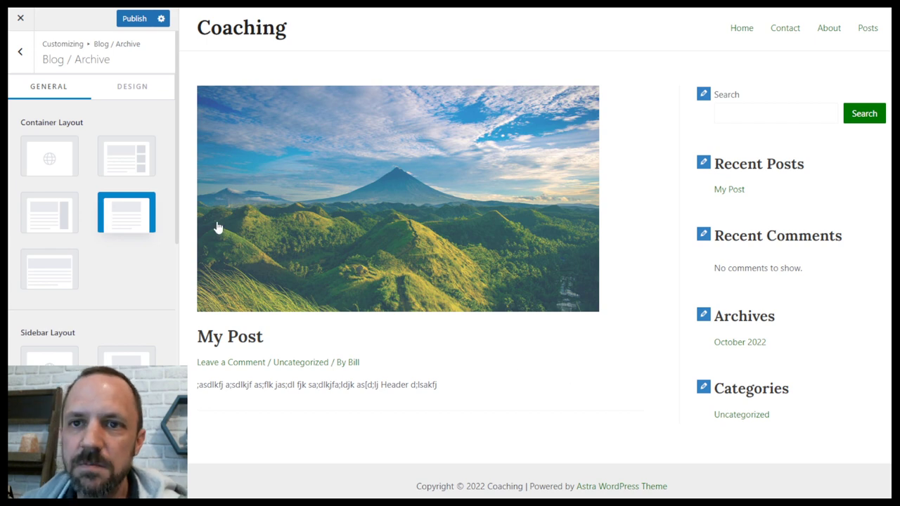
left_click(125, 168)
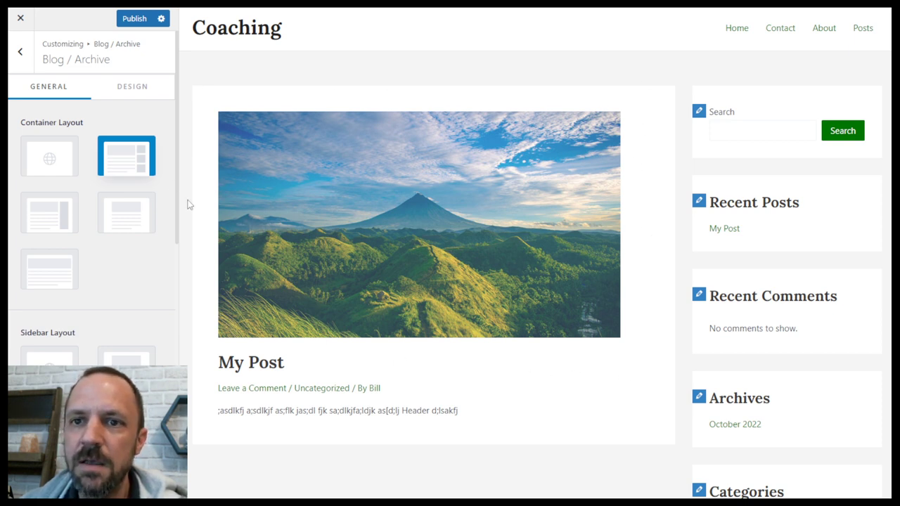
left_click(125, 213)
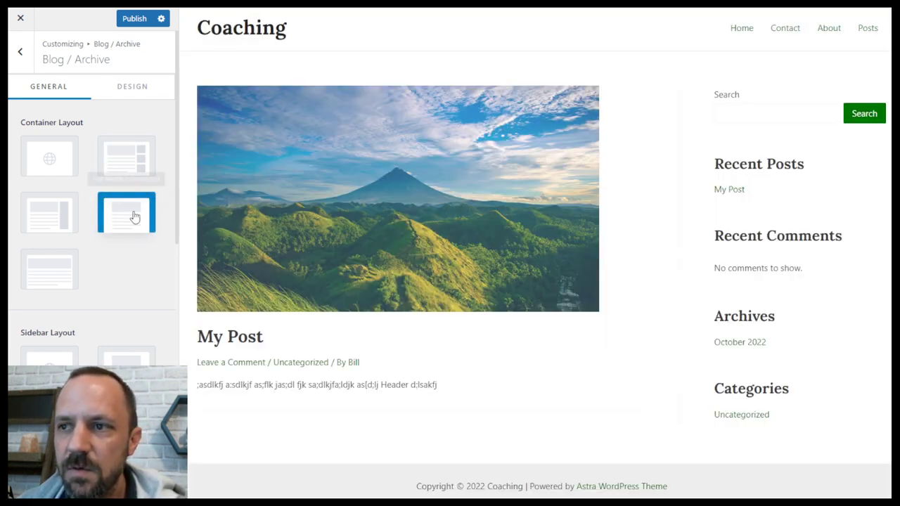
left_click(133, 18)
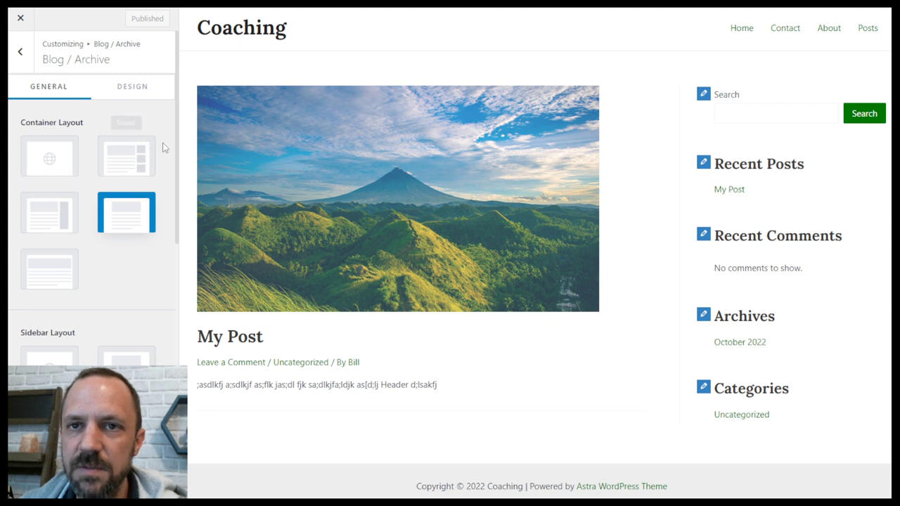
Leave the blog archive settings and review the colours under Global > Colors
left_click(19, 57)
left_click(21, 52)
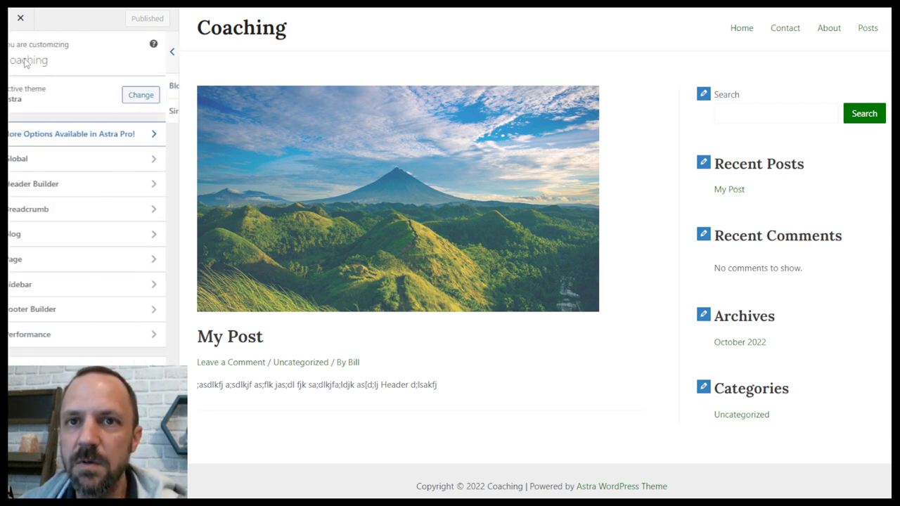
left_click(44, 163)
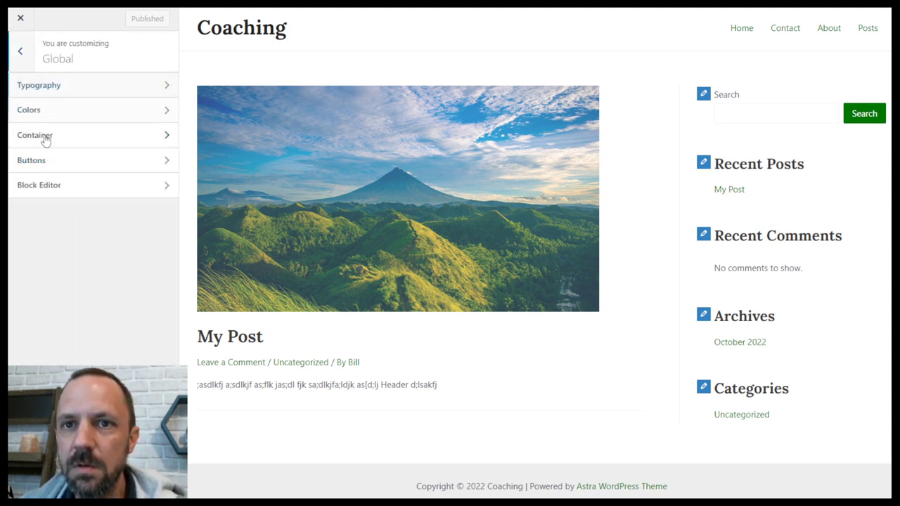
left_click(40, 114)
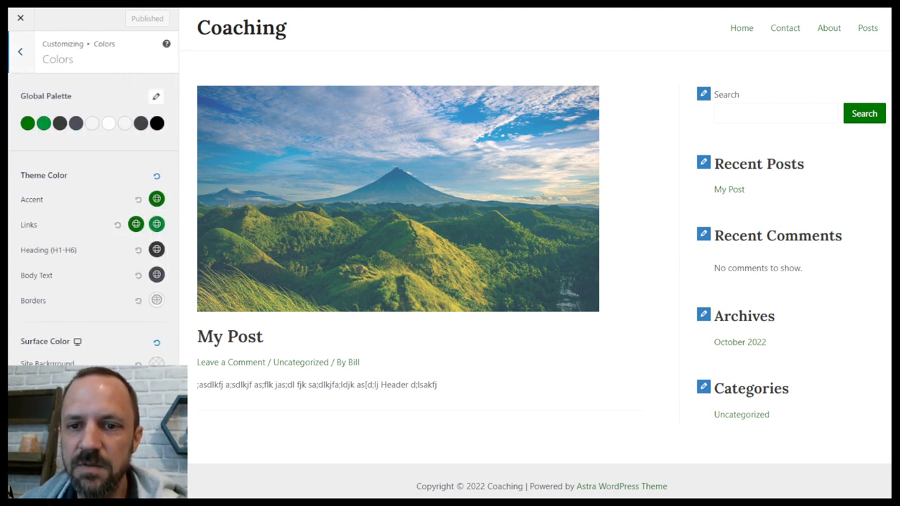
Return to the Customizer's root menu and close it to the live Posts page
left_click(21, 52)
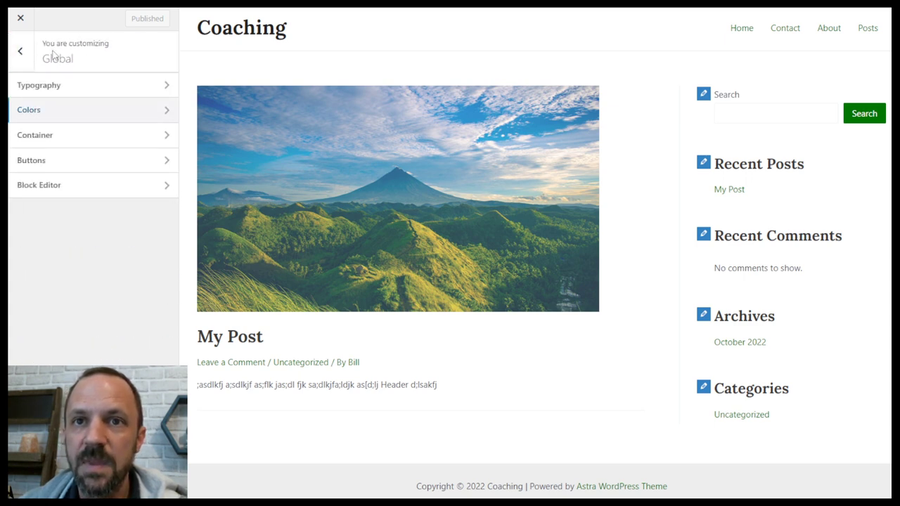
left_click(19, 51)
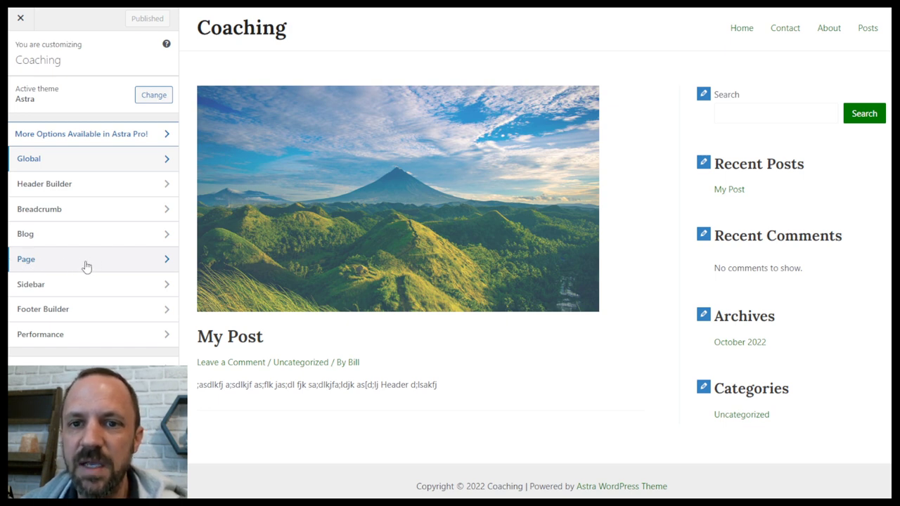
left_click(21, 19)
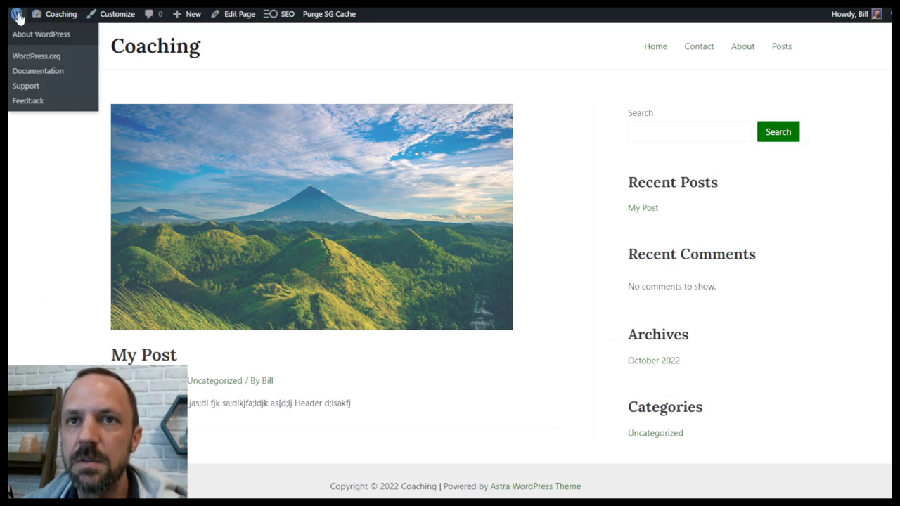
From the admin's All Pages list, view the Home front page on the live site
left_click(19, 17)
mouse_move(67, 106)
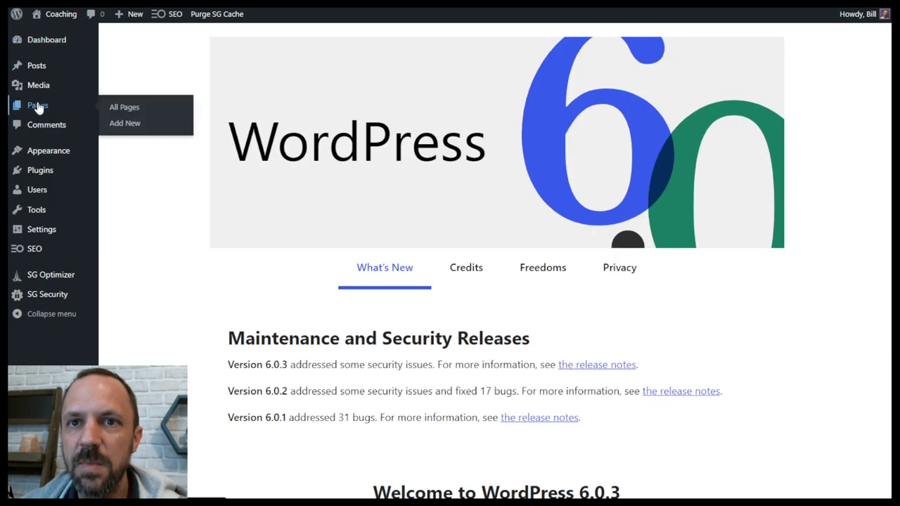
left_click(121, 111)
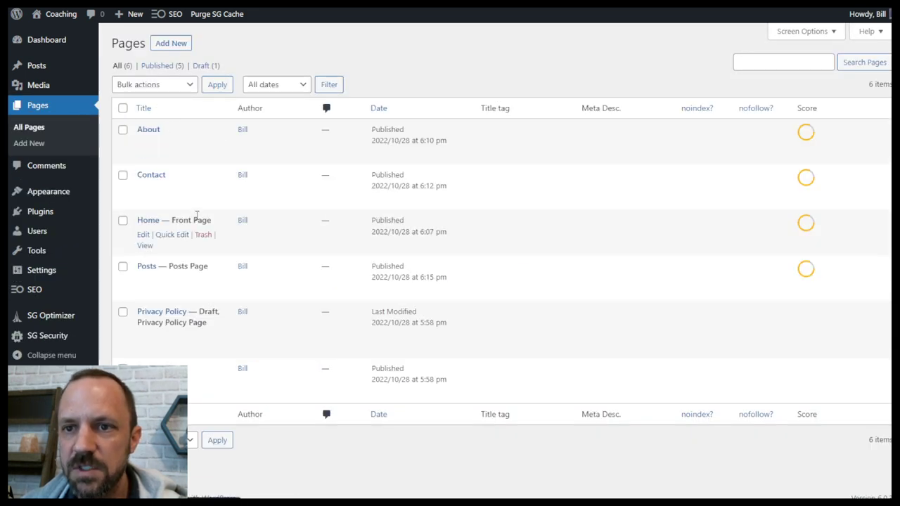
left_click(145, 245)
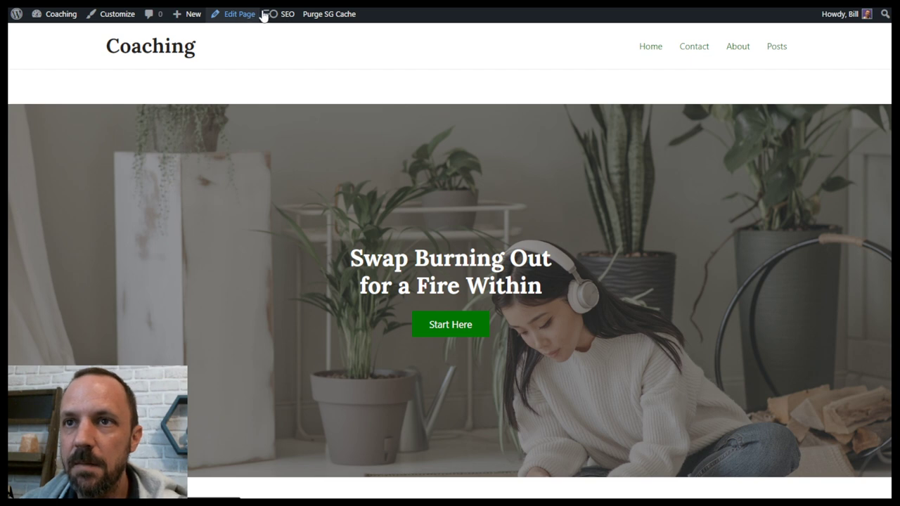
In the Customizer's Page settings, try the Boxed and other container layouts on the Home preview
left_click(125, 13)
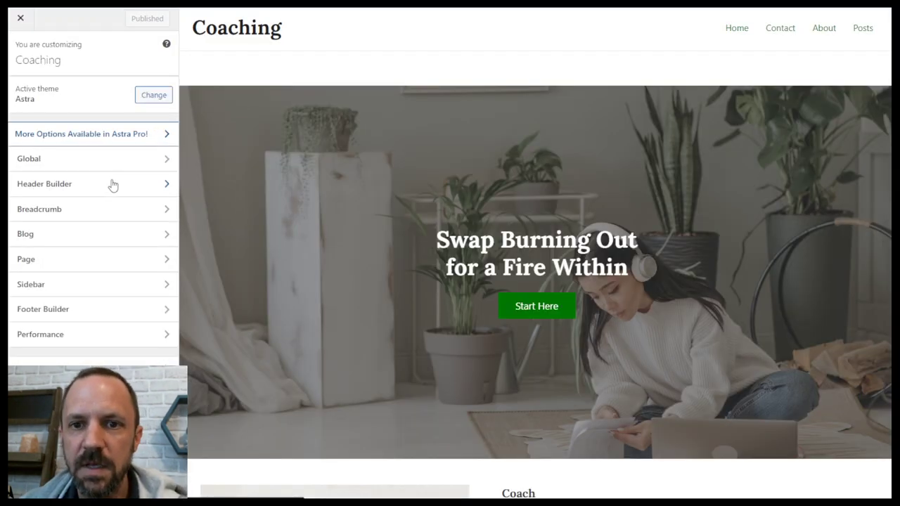
left_click(76, 262)
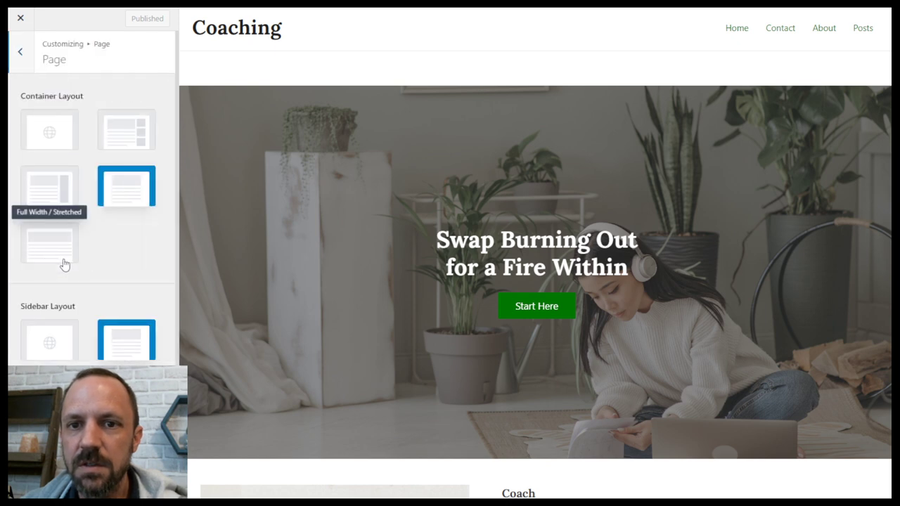
left_click(130, 129)
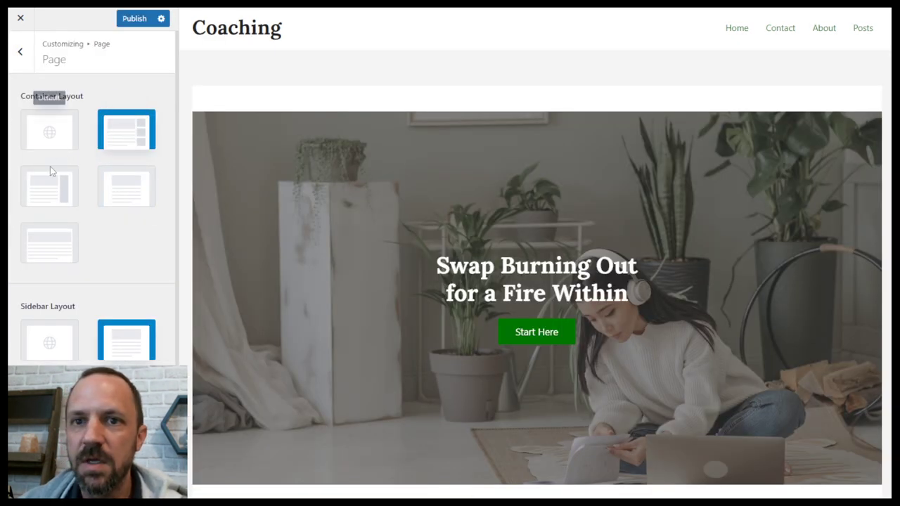
left_click(42, 188)
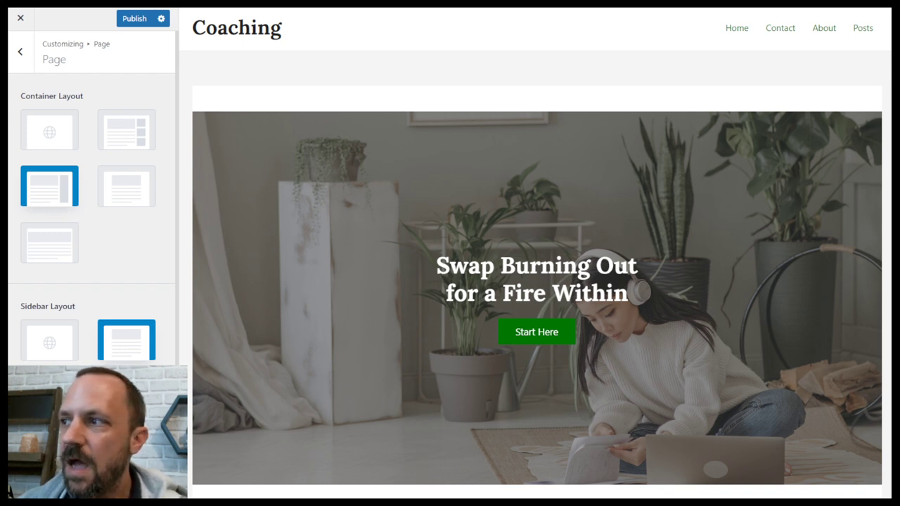
scroll(537, 281, "down", 5)
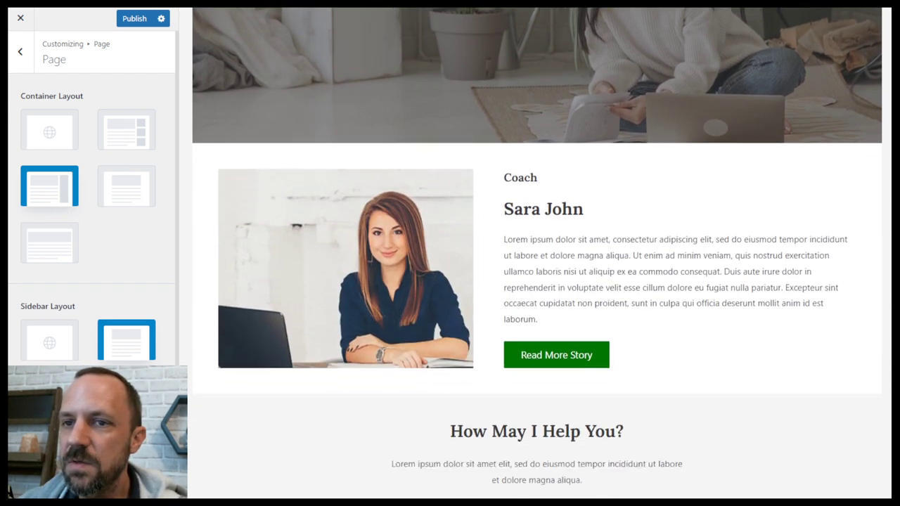
scroll(537, 282, "up", 3)
scroll(843, 109, "up", 3)
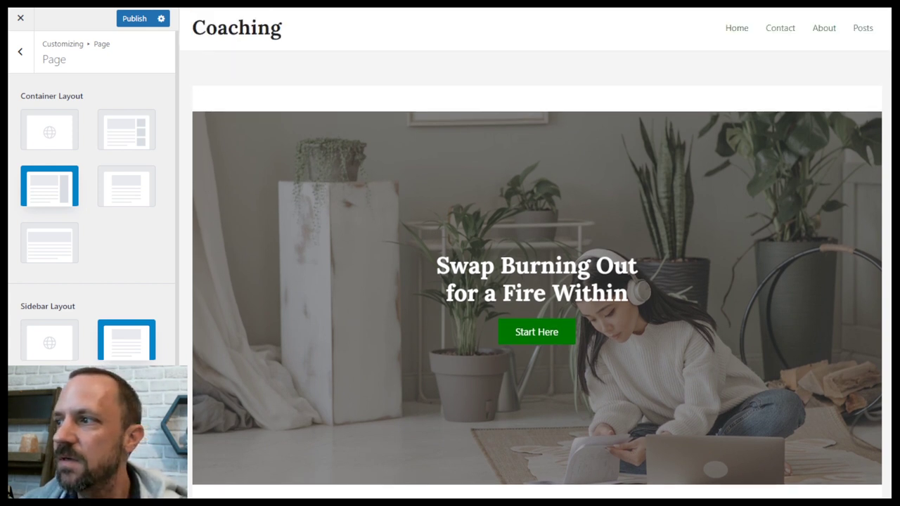
scroll(379, 303, "down", 5)
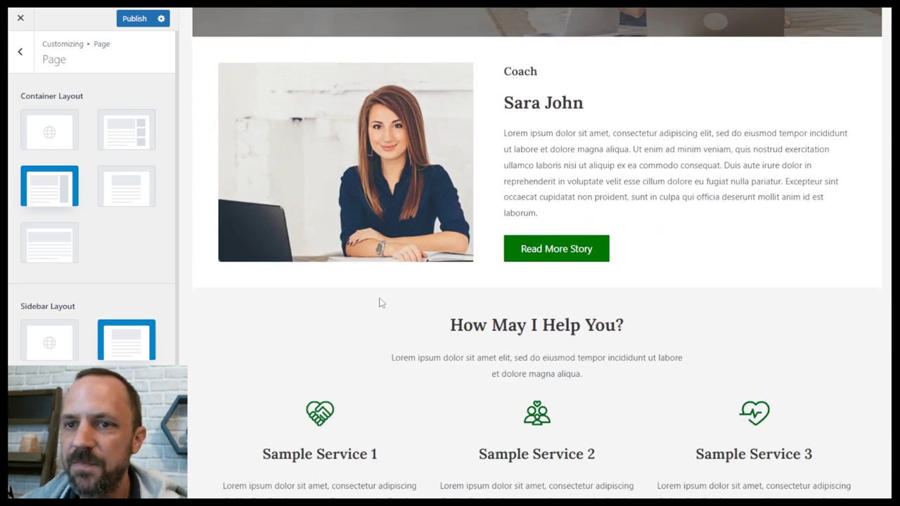
Set the page container layout to Full Width / Contained and publish it
left_click(128, 183)
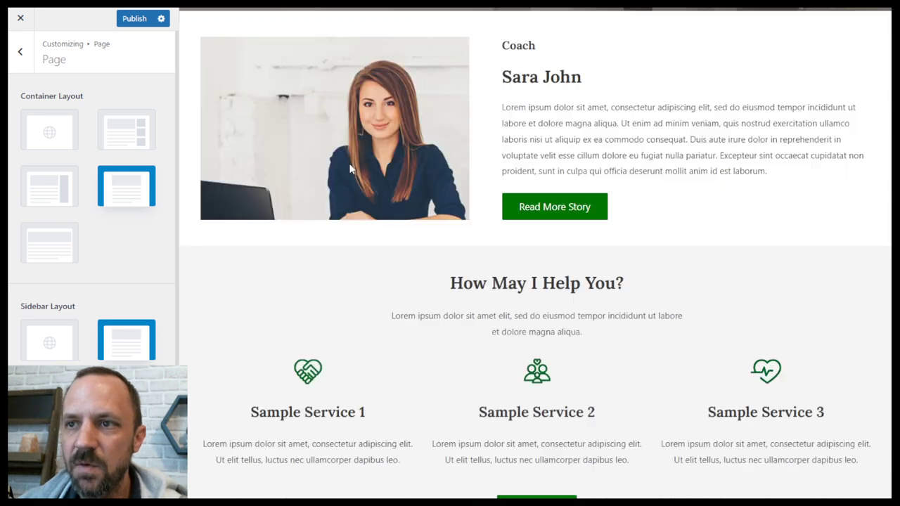
scroll(882, 91, "up", 7)
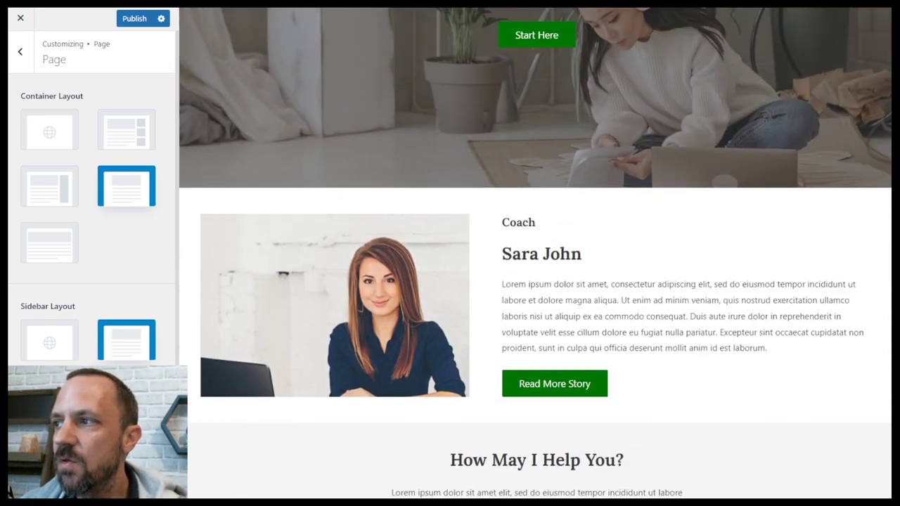
scroll(888, 107, "down", 10)
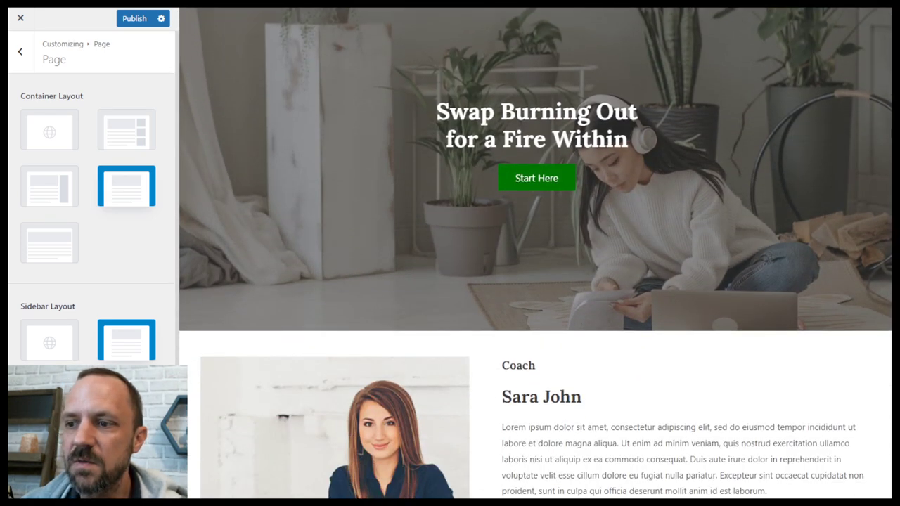
scroll(860, 373, "down", 2)
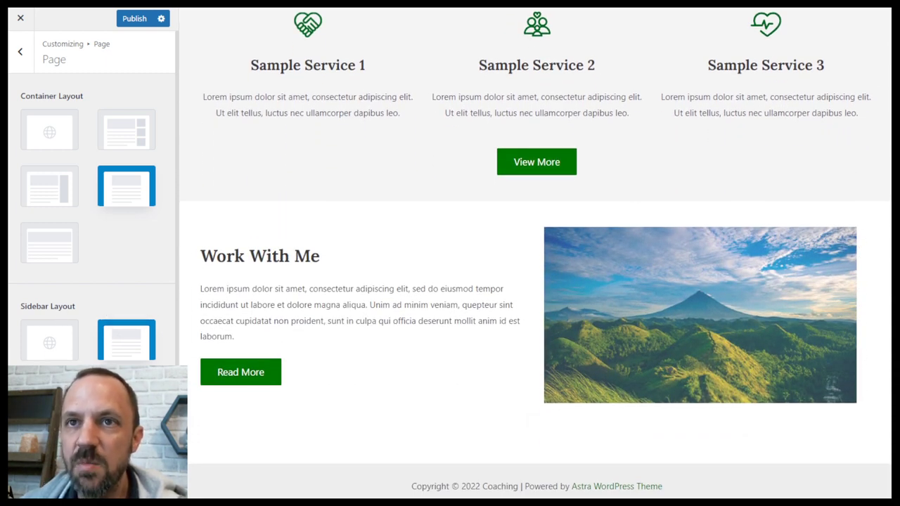
left_click(134, 21)
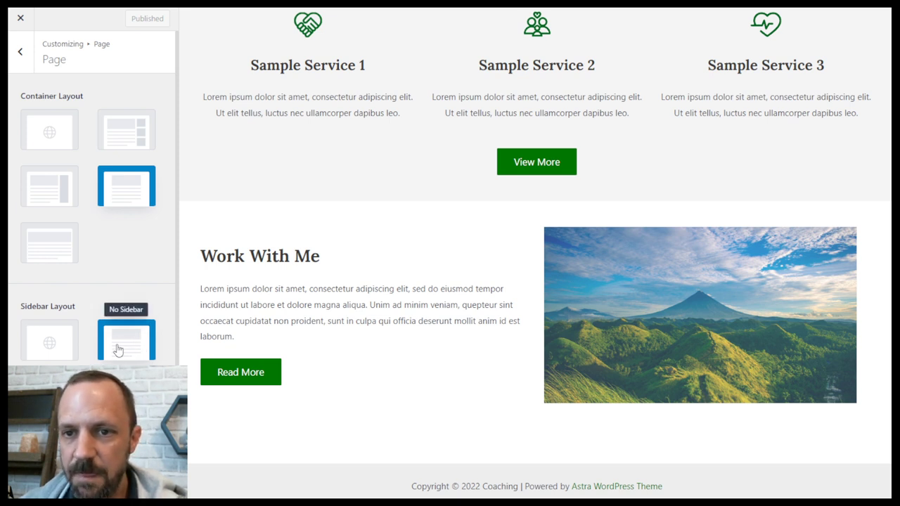
left_click(22, 55)
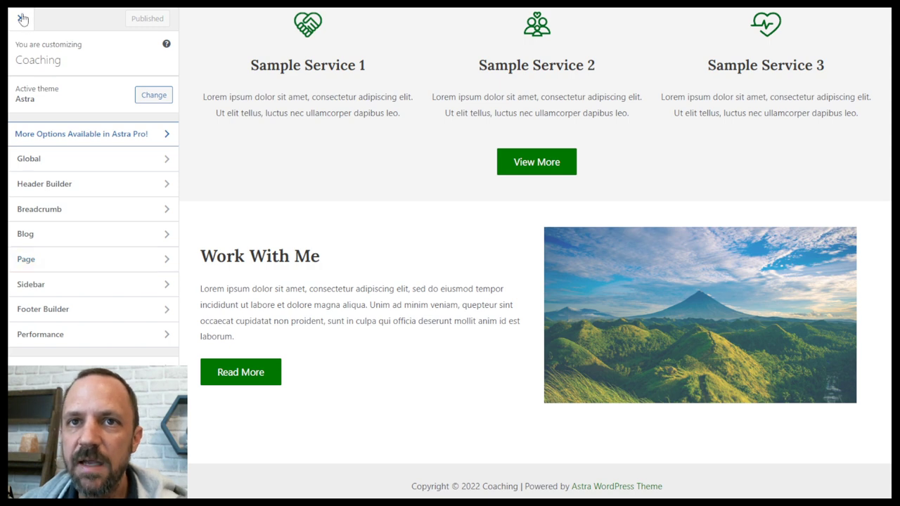
Leave the Customizer and open the Home page in the block editor from All Pages
left_click(22, 17)
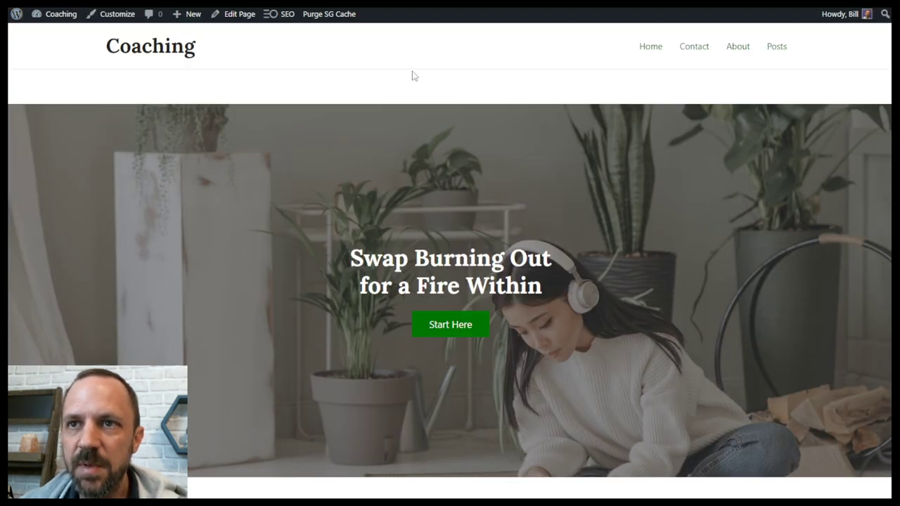
mouse_move(46, 17)
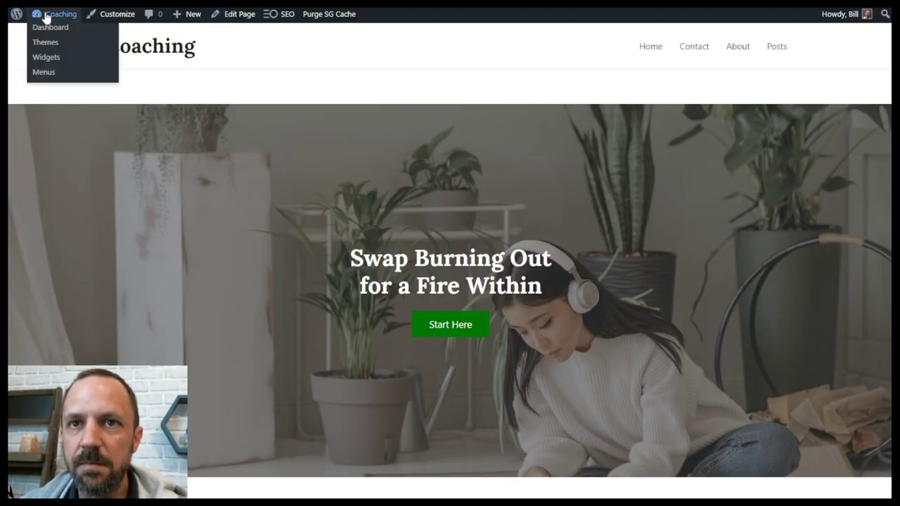
left_click(17, 14)
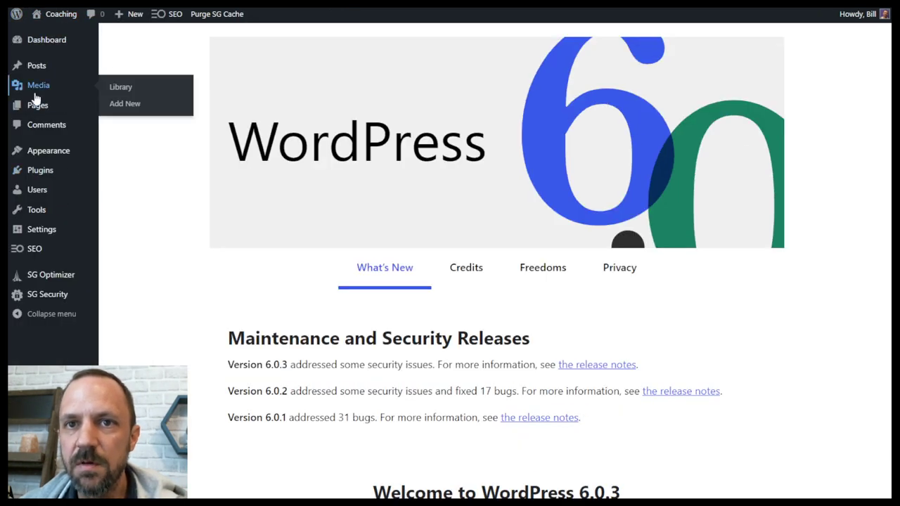
left_click(37, 105)
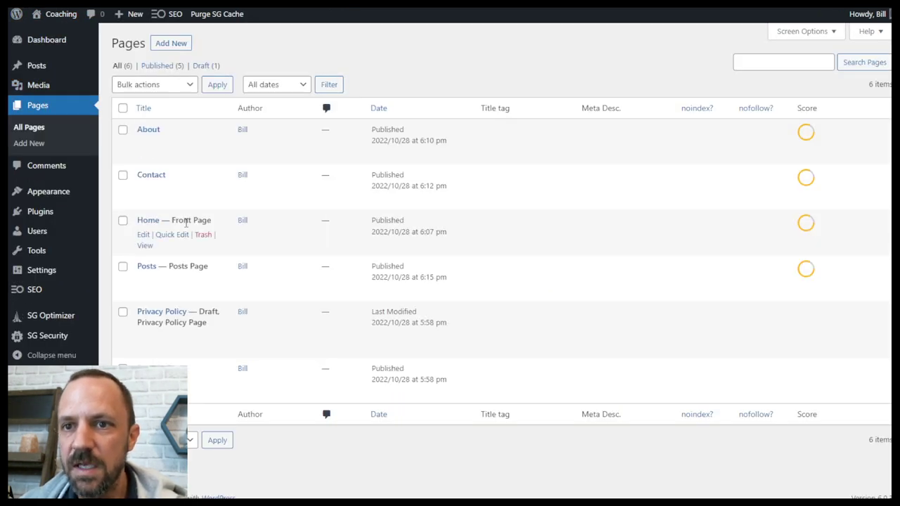
left_click(146, 237)
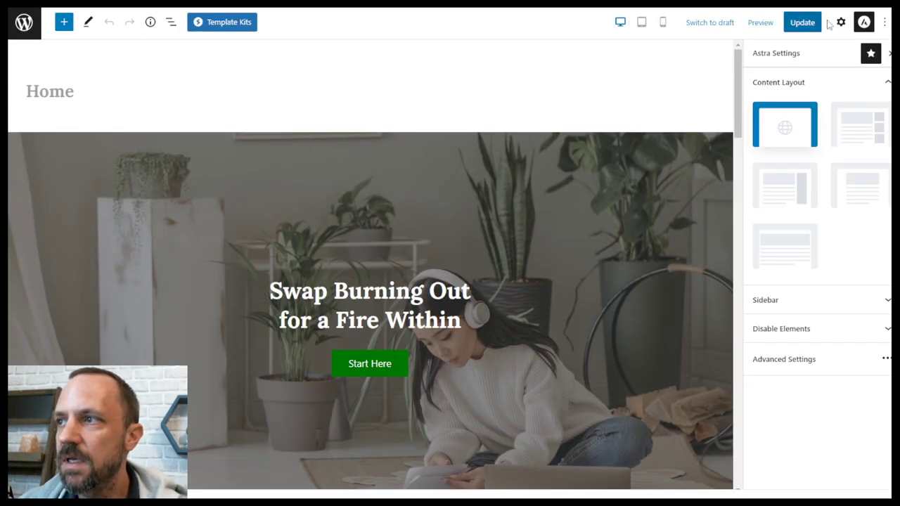
Show the Home page's Astra settings panel and expand its Sidebar section
left_click(863, 23)
left_click(863, 23)
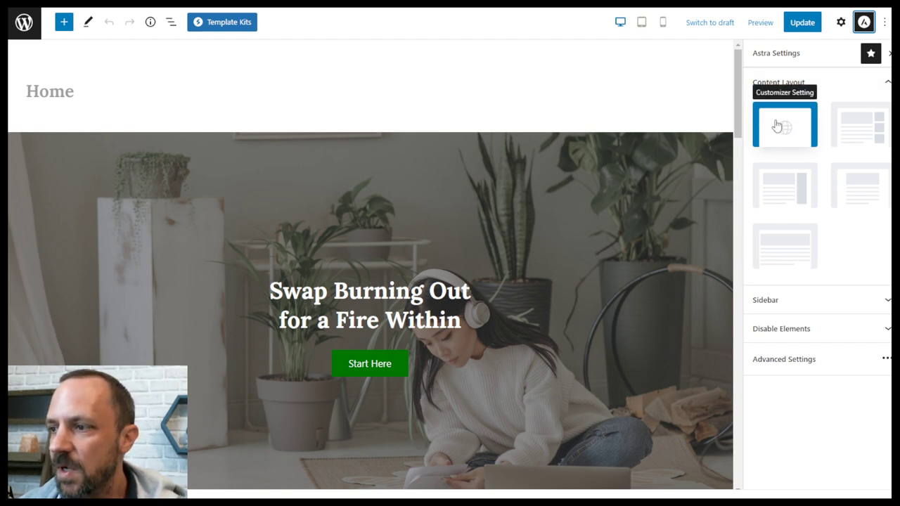
left_click(813, 301)
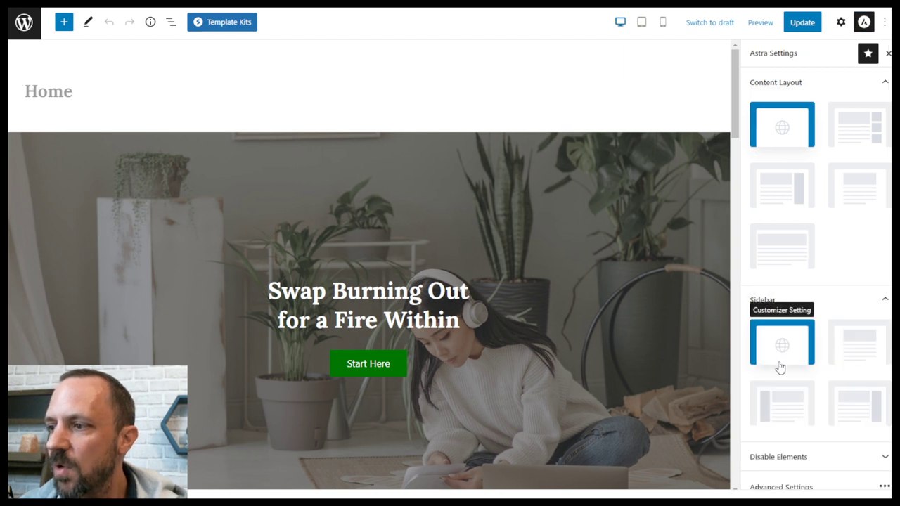